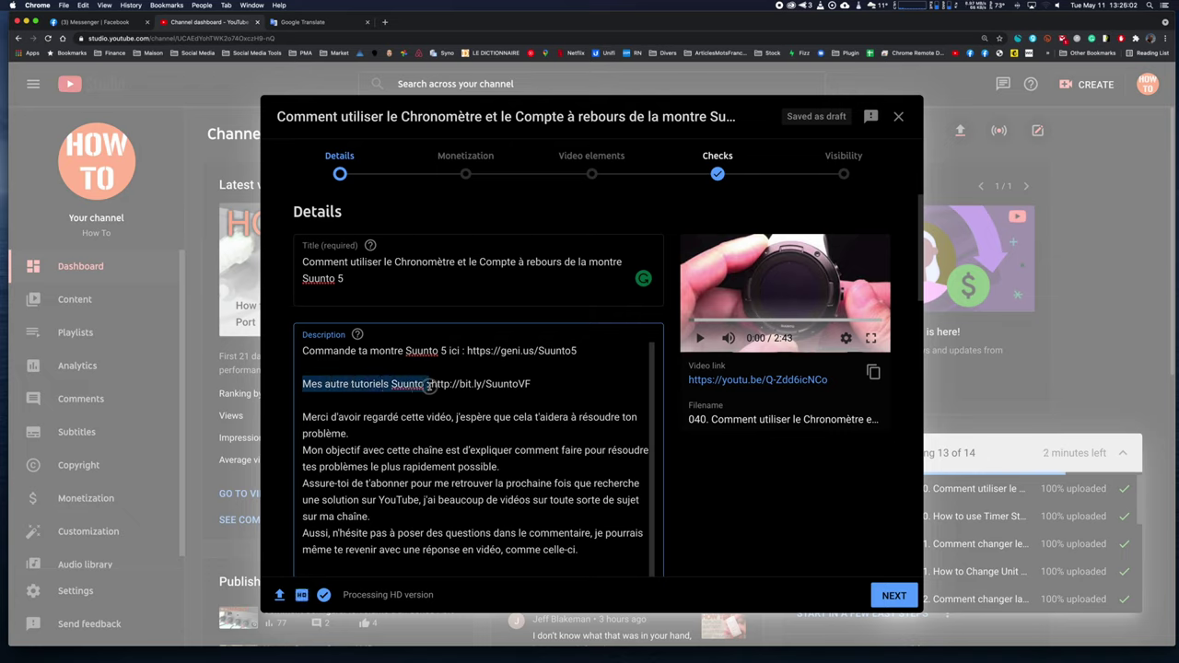
Review the video's whole description, from the Suunto tutorial link down to the affiliate notice, and the thumbnail options below it.
left_click(537, 385)
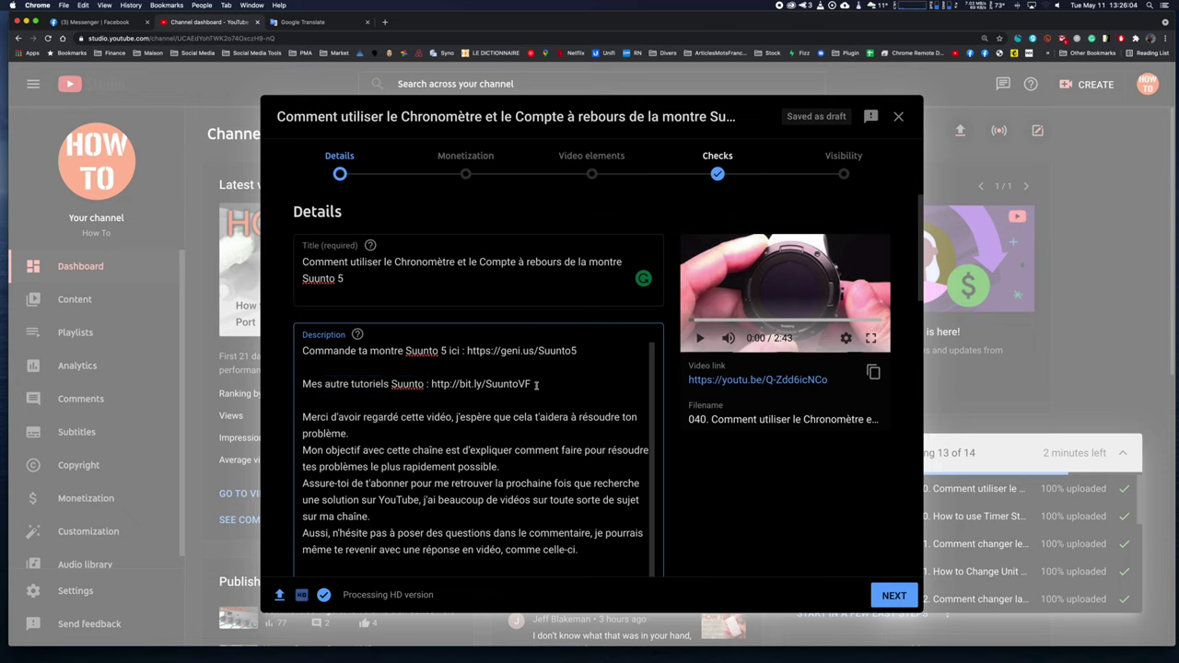
scroll(536, 385, "down", 5)
scroll(536, 387, "up", 4)
scroll(536, 387, "up", 1)
scroll(298, 411, "down", 1)
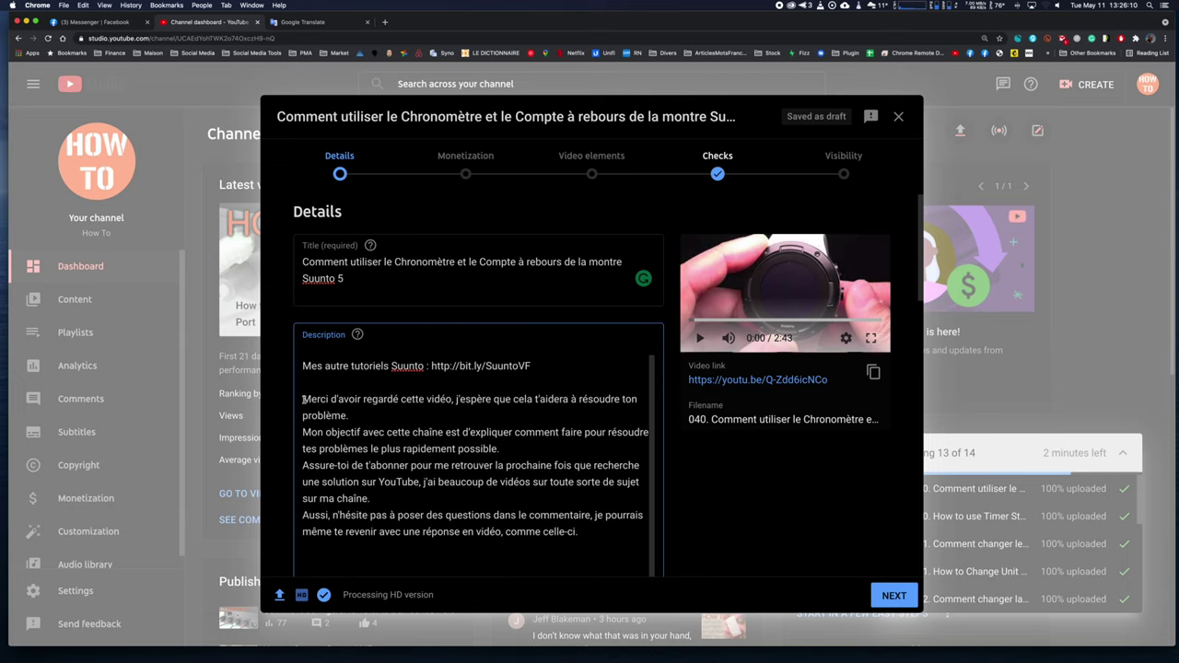
scroll(398, 445, "down", 6)
scroll(398, 444, "down", 8)
scroll(398, 445, "down", 1)
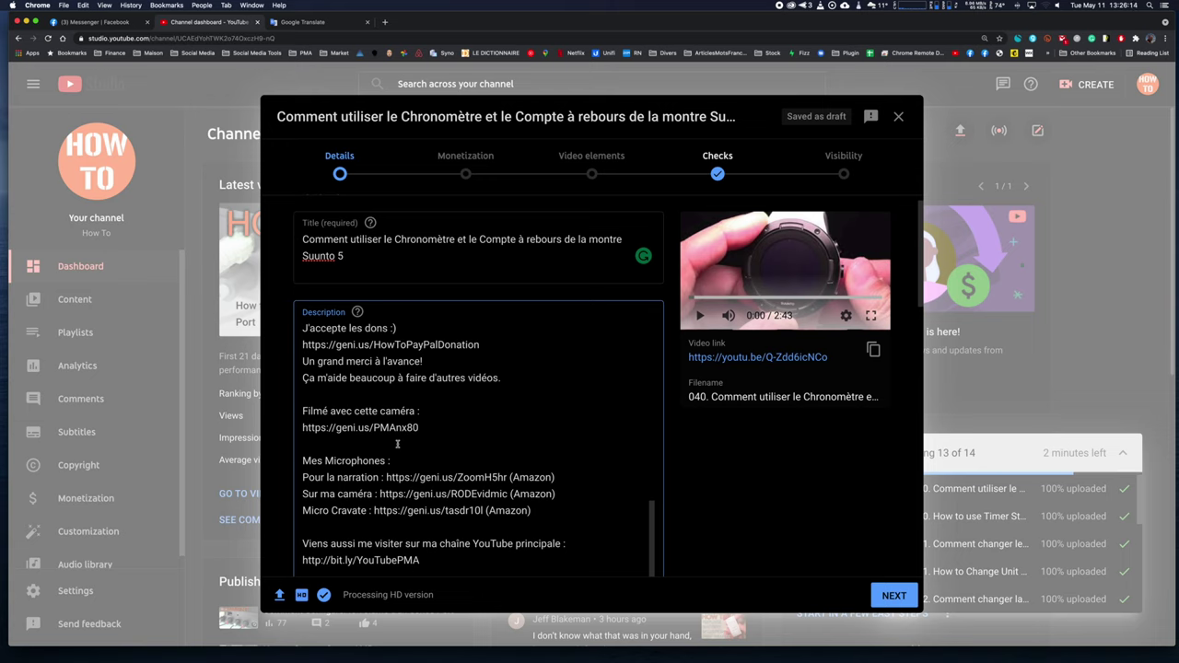
scroll(398, 444, "down", 4)
scroll(398, 444, "up", 7)
scroll(398, 443, "down", 7)
scroll(733, 462, "down", 4)
scroll(313, 433, "down", 8)
scroll(313, 433, "up", 4)
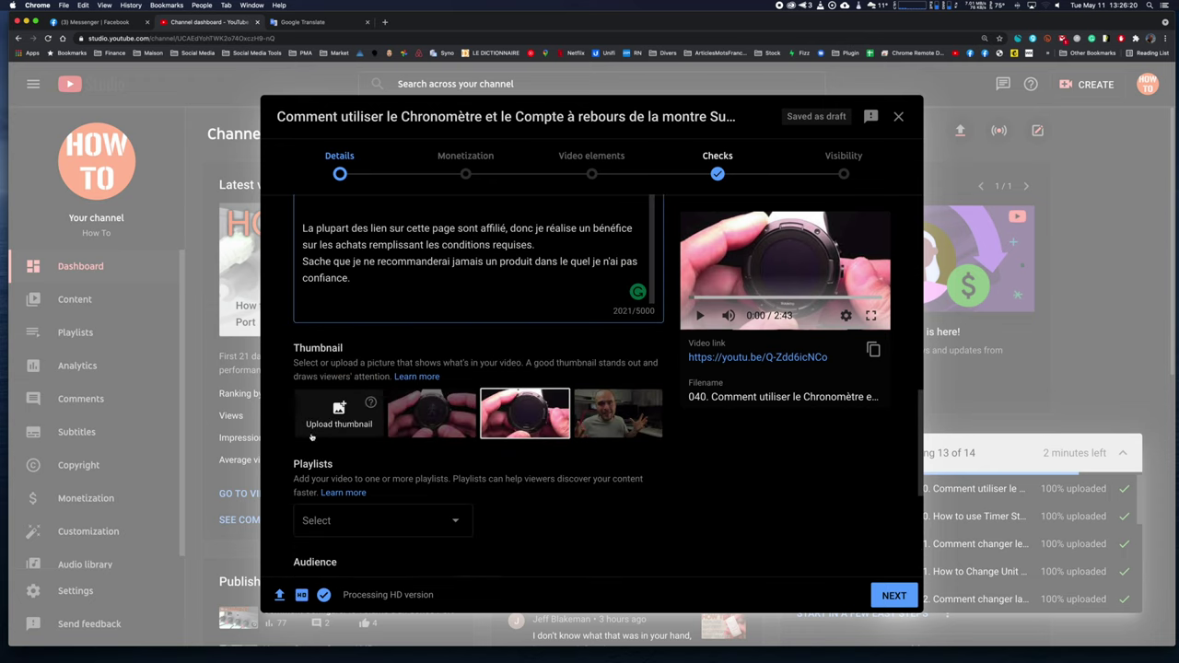
Upload the Suunto 5 FR.jpg image from the YouTube Thumbnails folder of project 040 on Glyph 2TB as the video's thumbnail.
left_click(352, 416)
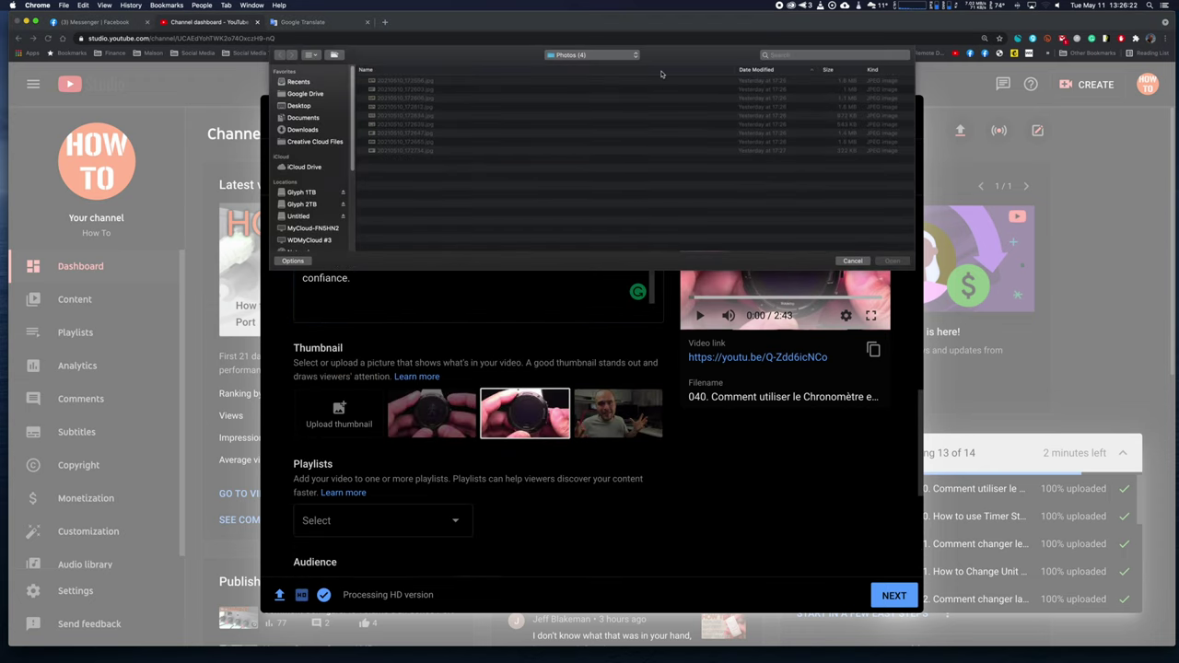
left_click(853, 261)
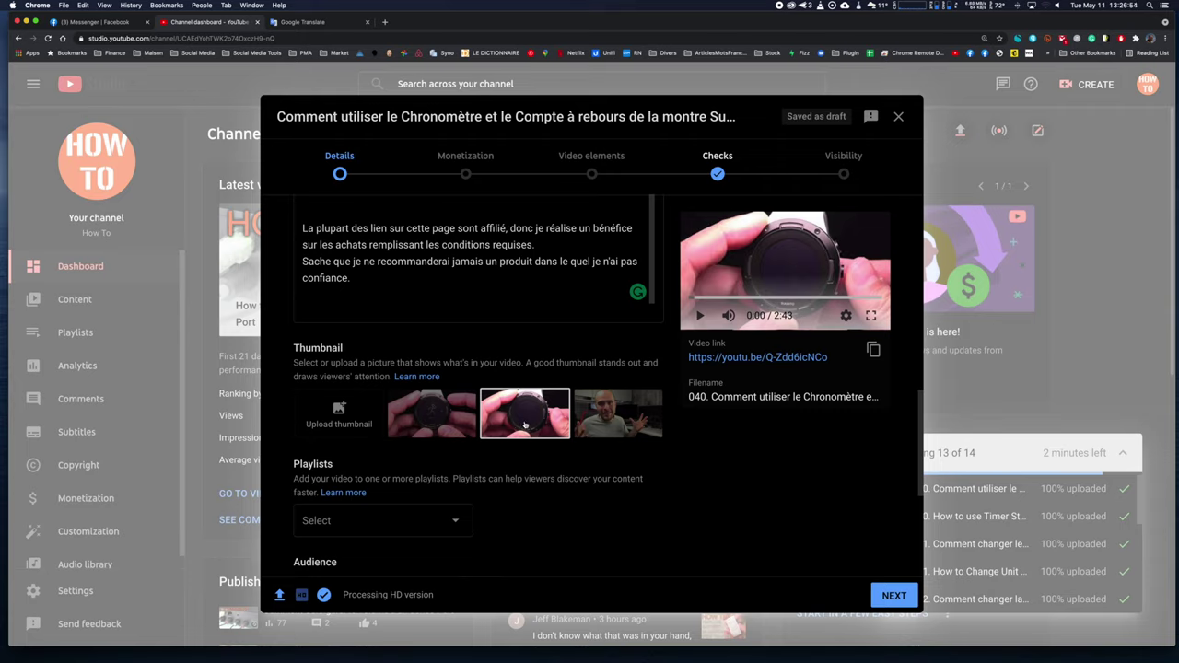
left_click(356, 426)
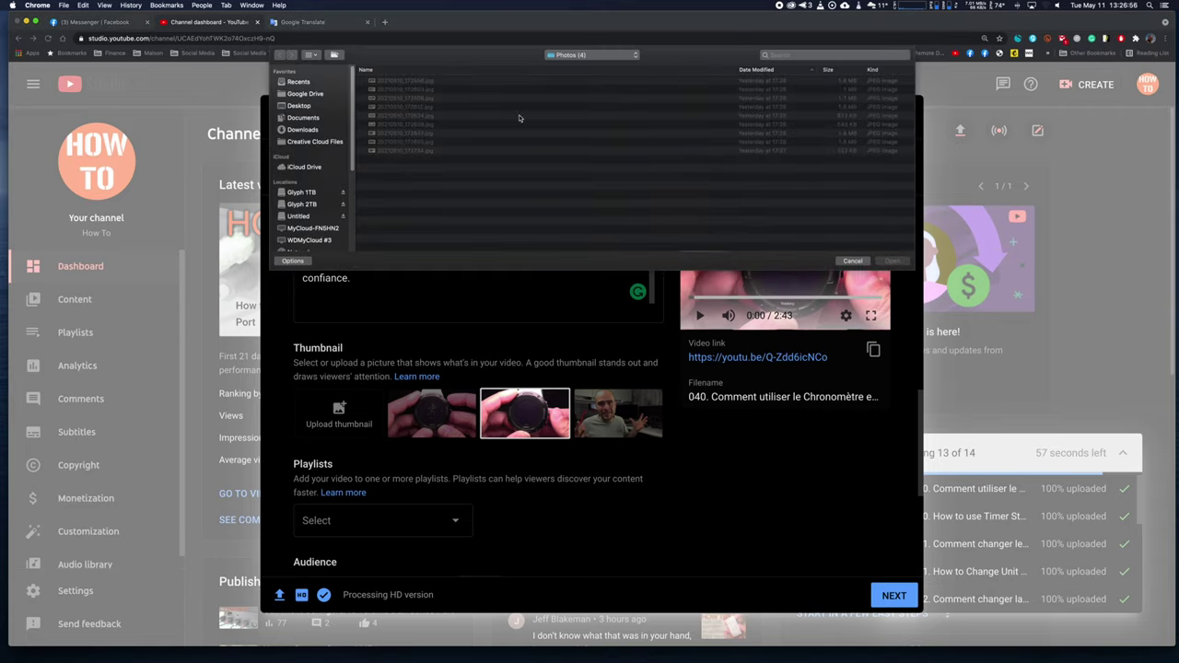
left_click(321, 203)
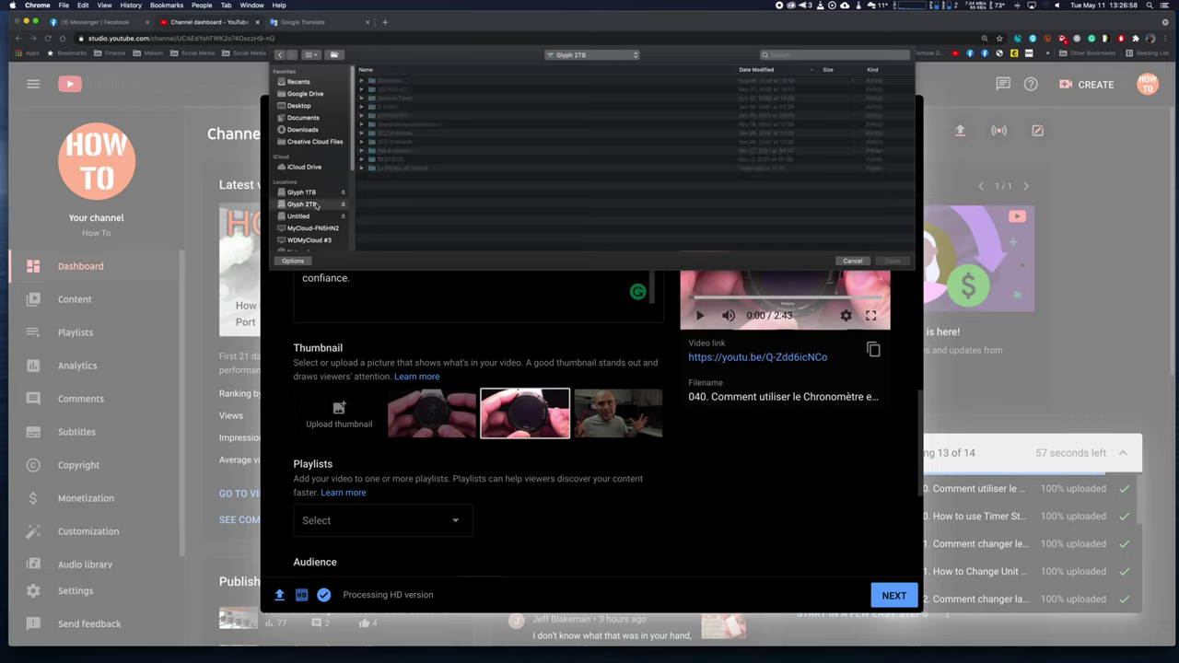
double_click(402, 118)
left_click(429, 159)
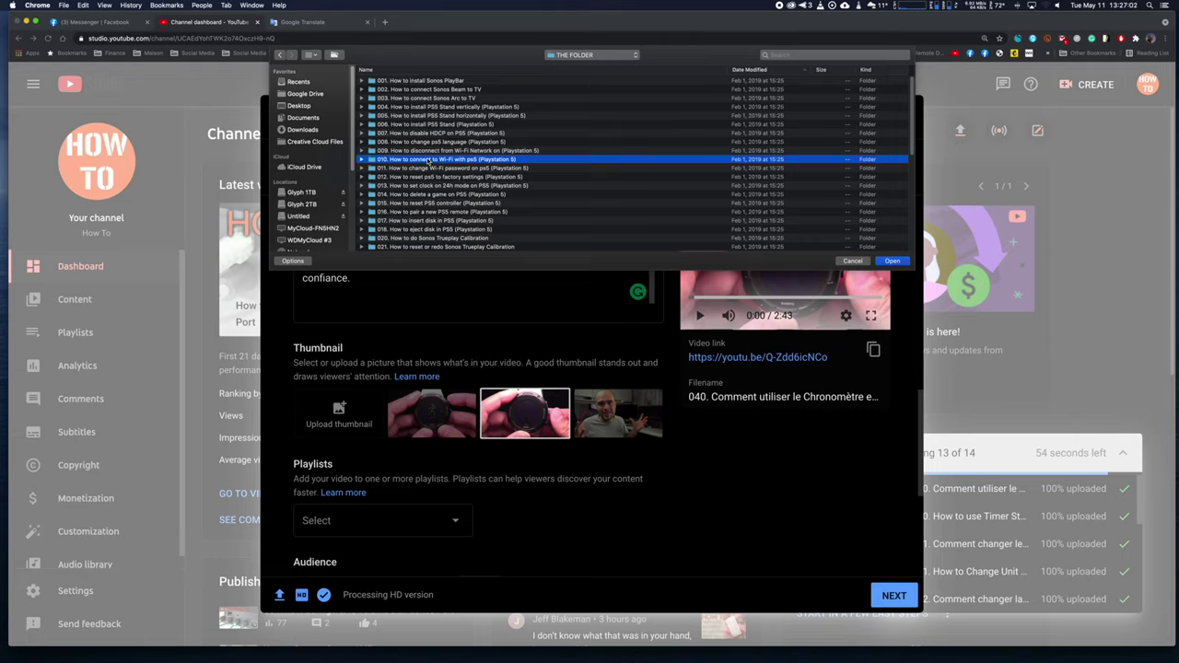
type("040")
key("Return")
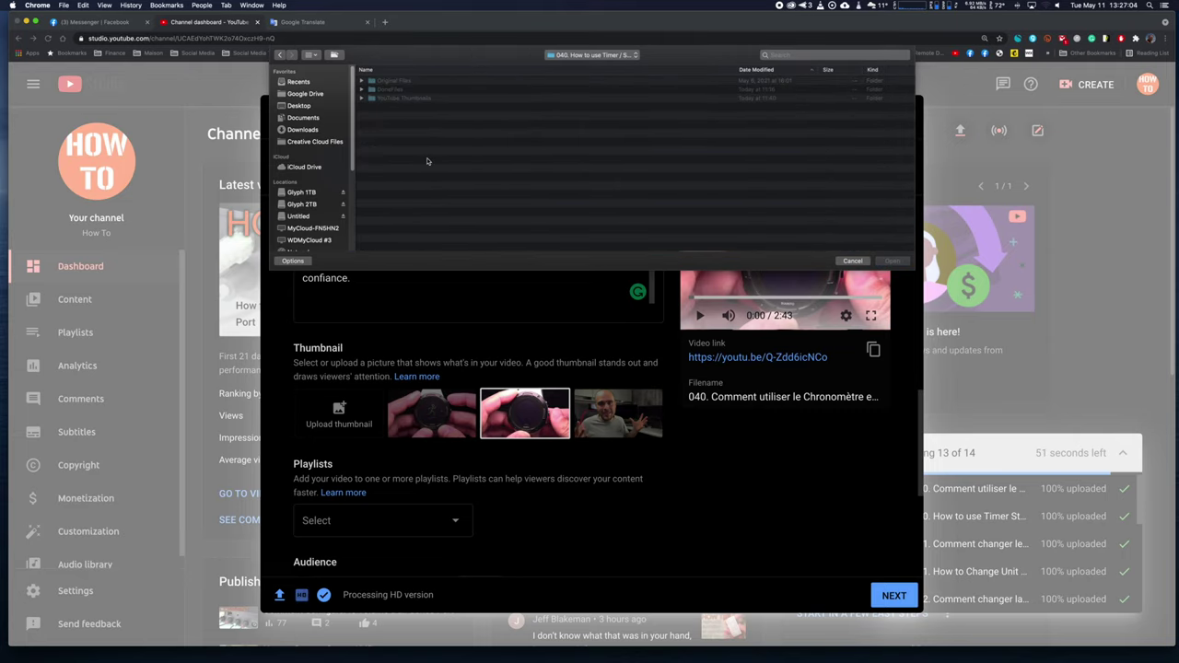
type("y")
key("Return")
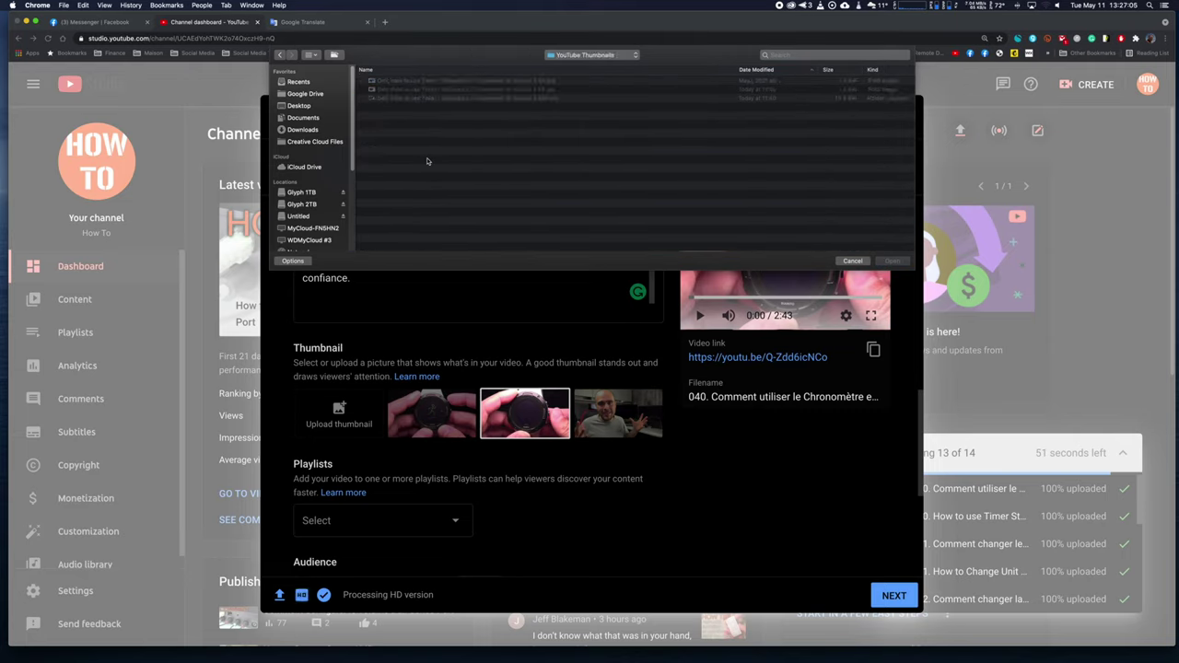
left_click(467, 91)
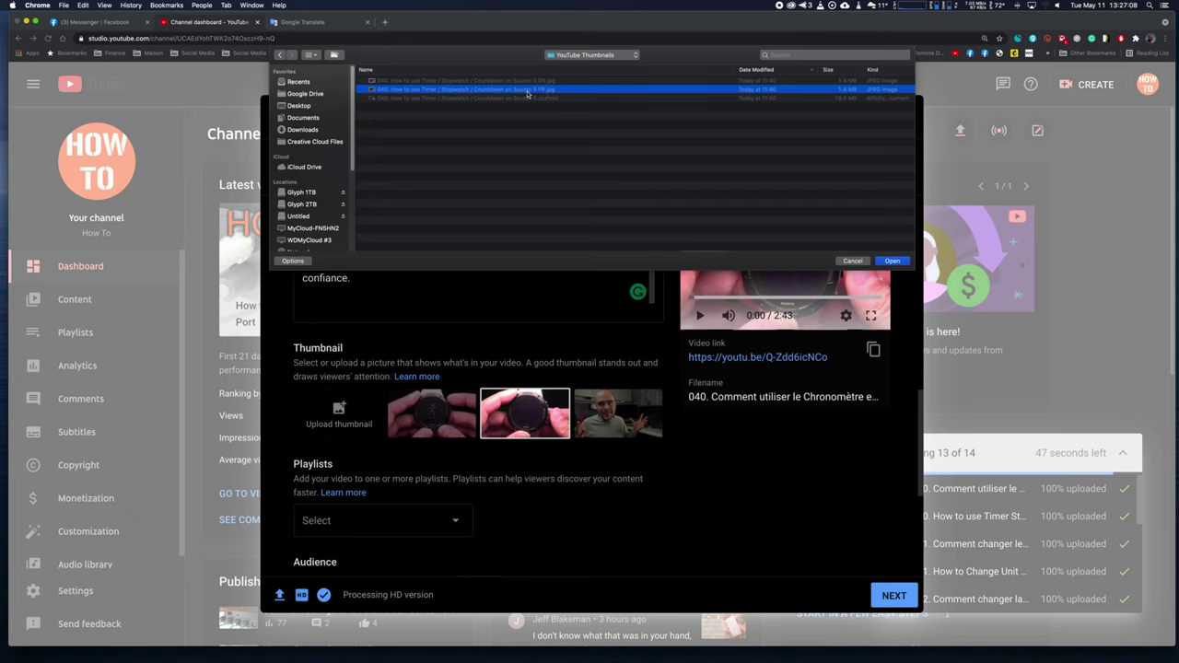
key("Return")
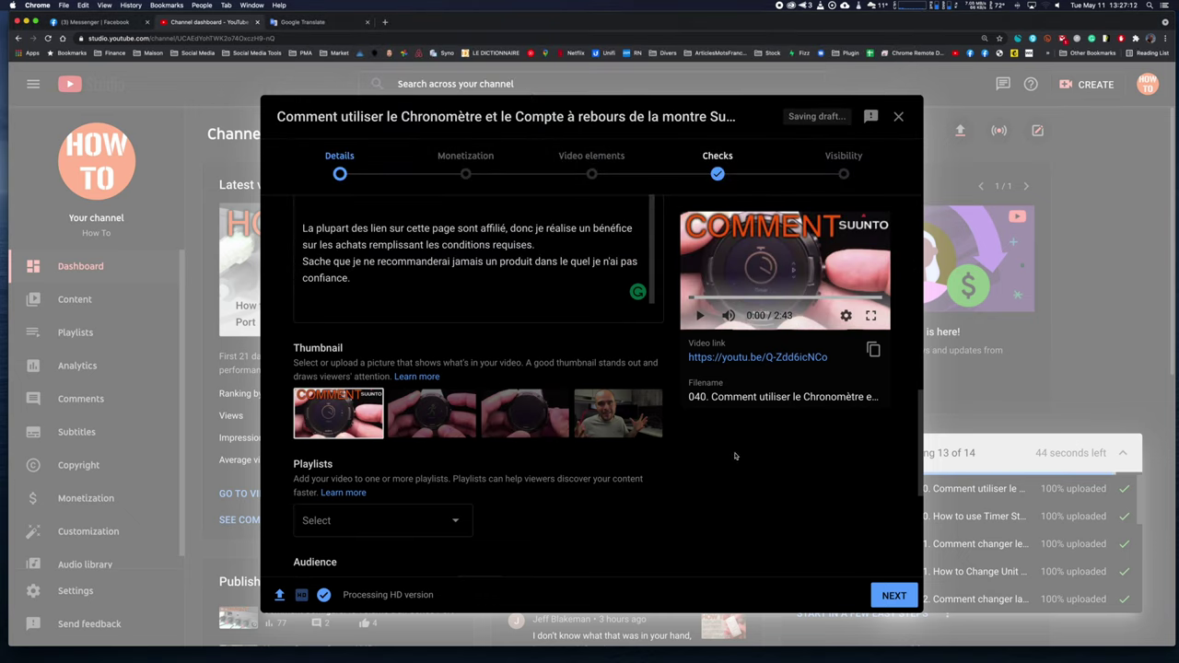
Find the Suunto playlists with the search term "suun" and add the video to Suunto (vf).
scroll(735, 456, "down", 3)
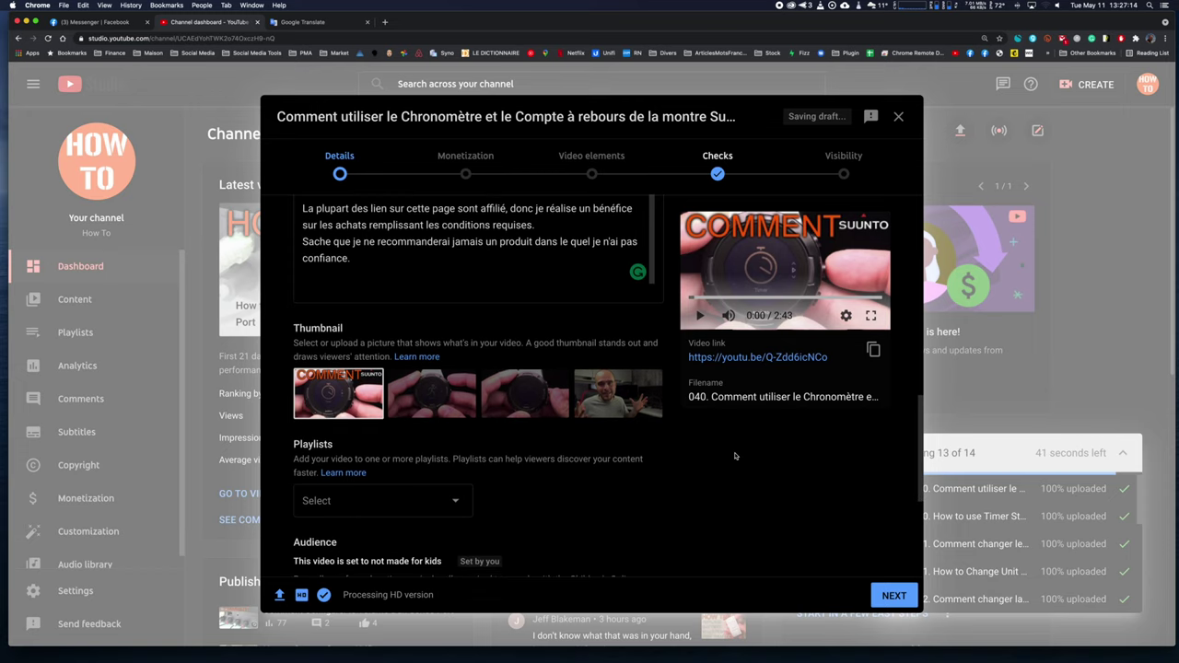
left_click(454, 407)
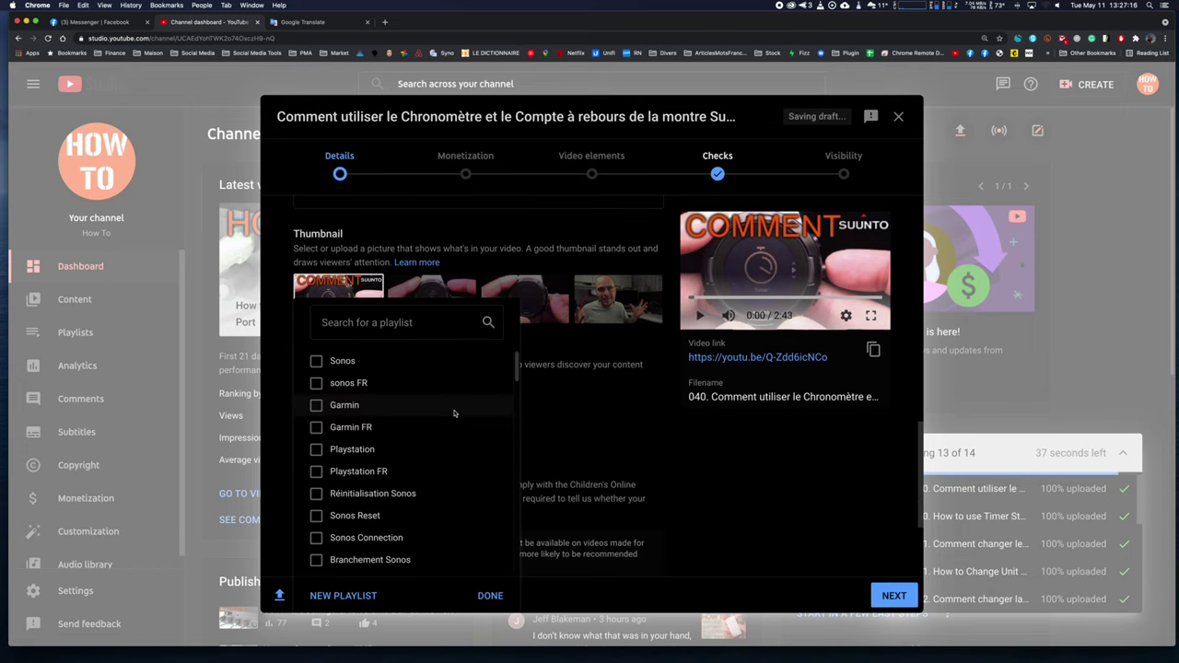
left_click(368, 323)
type("suun")
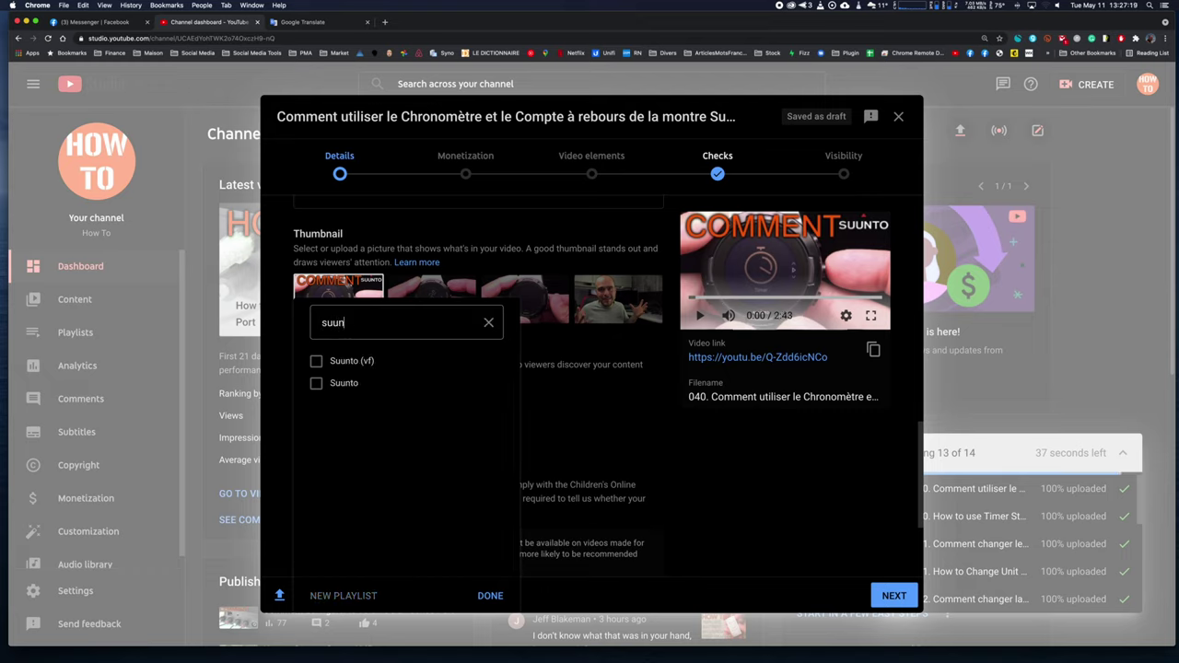
left_click(316, 362)
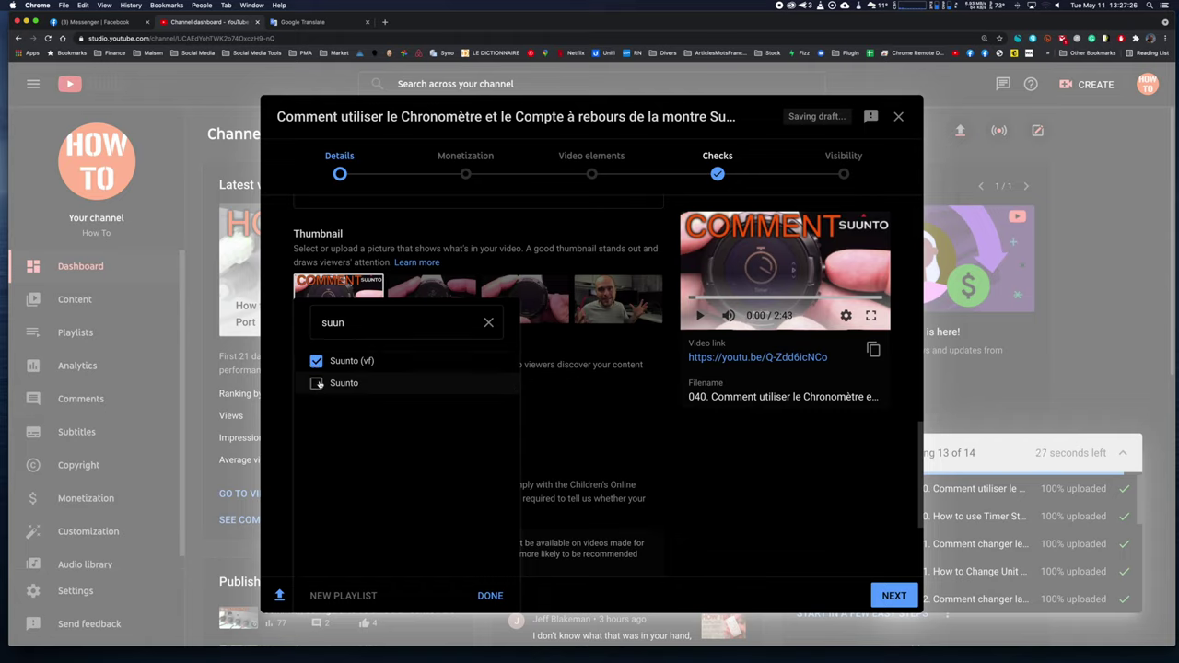
left_click(595, 405)
Check the video's made-for-kids audience choice and its advanced age restriction options.
scroll(546, 415, "down", 2)
scroll(546, 414, "down", 2)
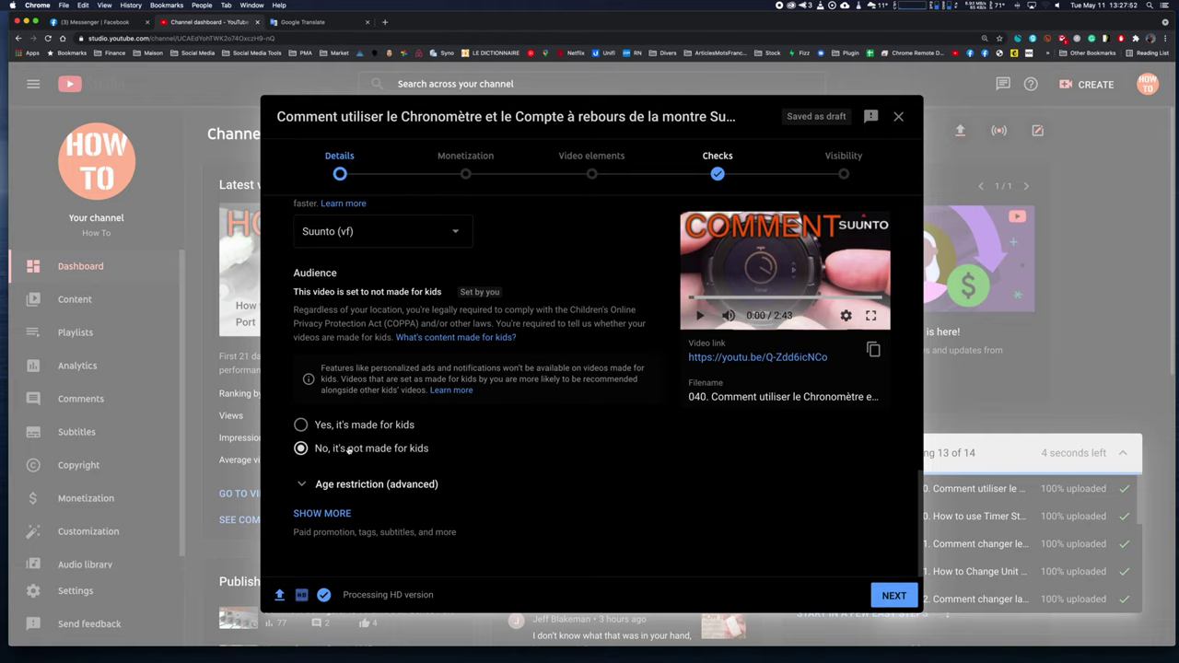
left_click(304, 484)
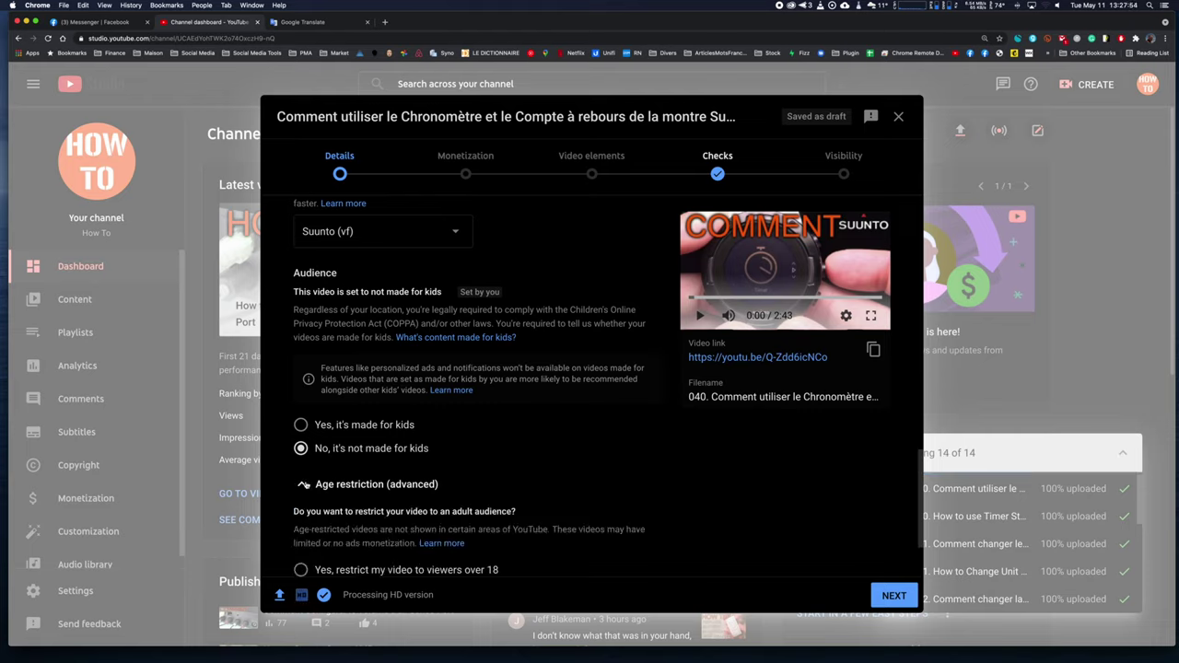
scroll(303, 484, "down", 2)
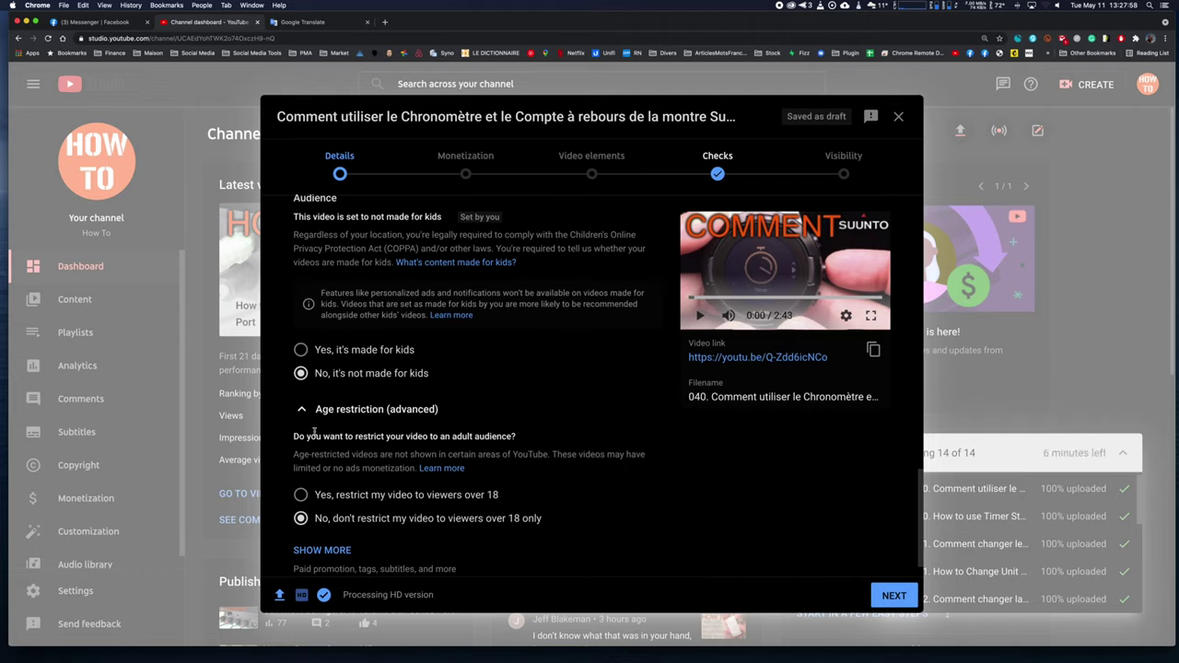
left_click(303, 411)
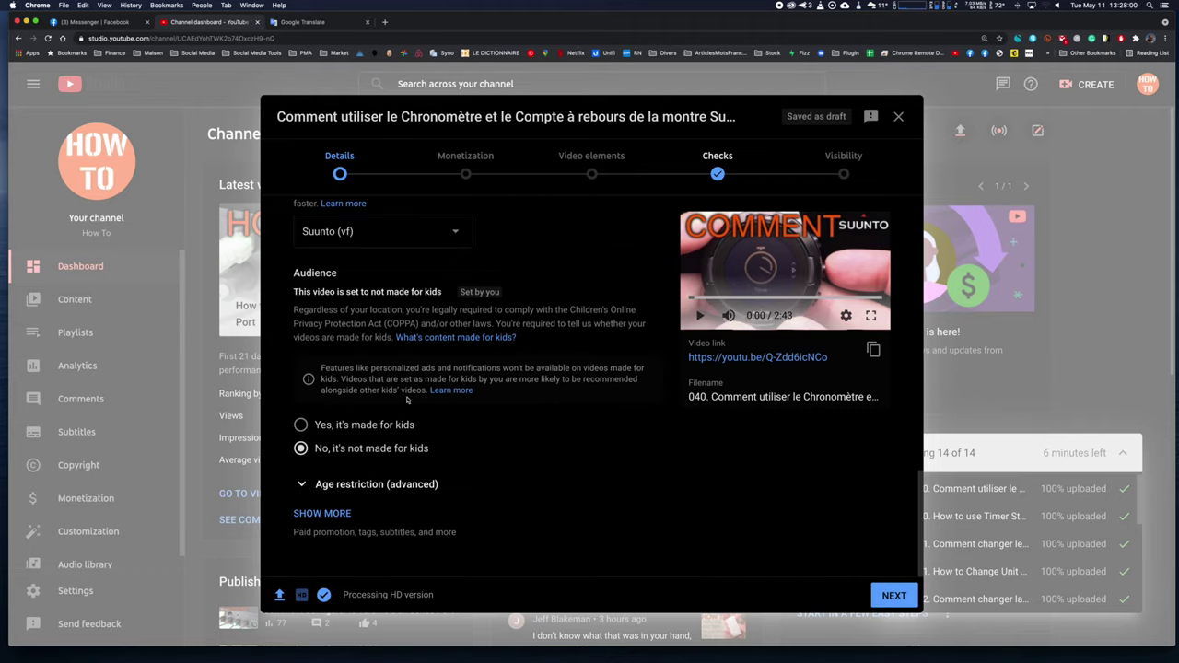
Reveal the additional video details and go through the paid promotion section to the tags.
left_click(322, 513)
scroll(549, 413, "down", 3)
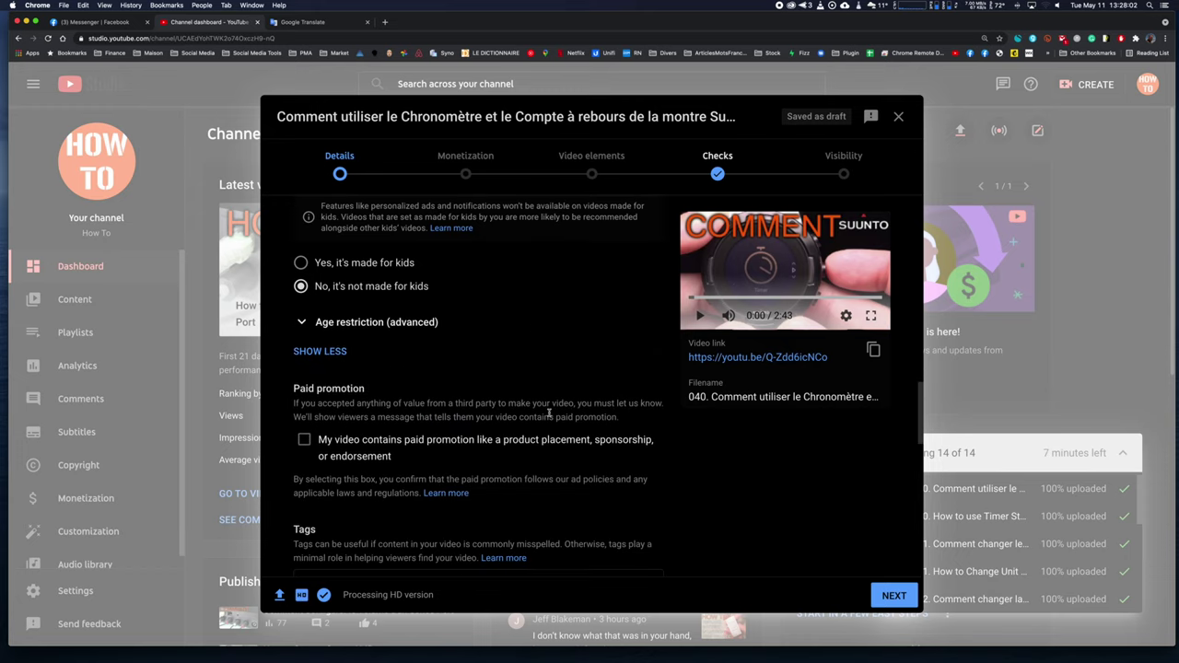
scroll(549, 414, "down", 2)
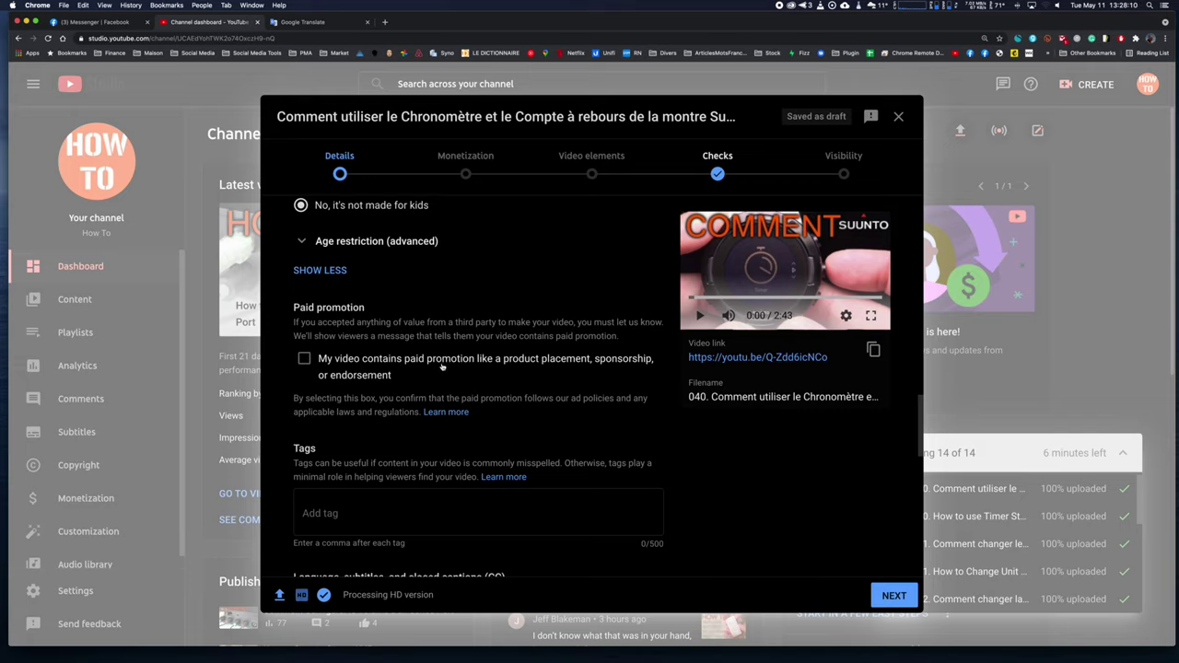
scroll(359, 414, "down", 2)
Switch to HowTo 2021.rtf in TextEdit and copy the complete tag list of video 040, Comment utiliser le Chronomètre.
left_click(363, 422)
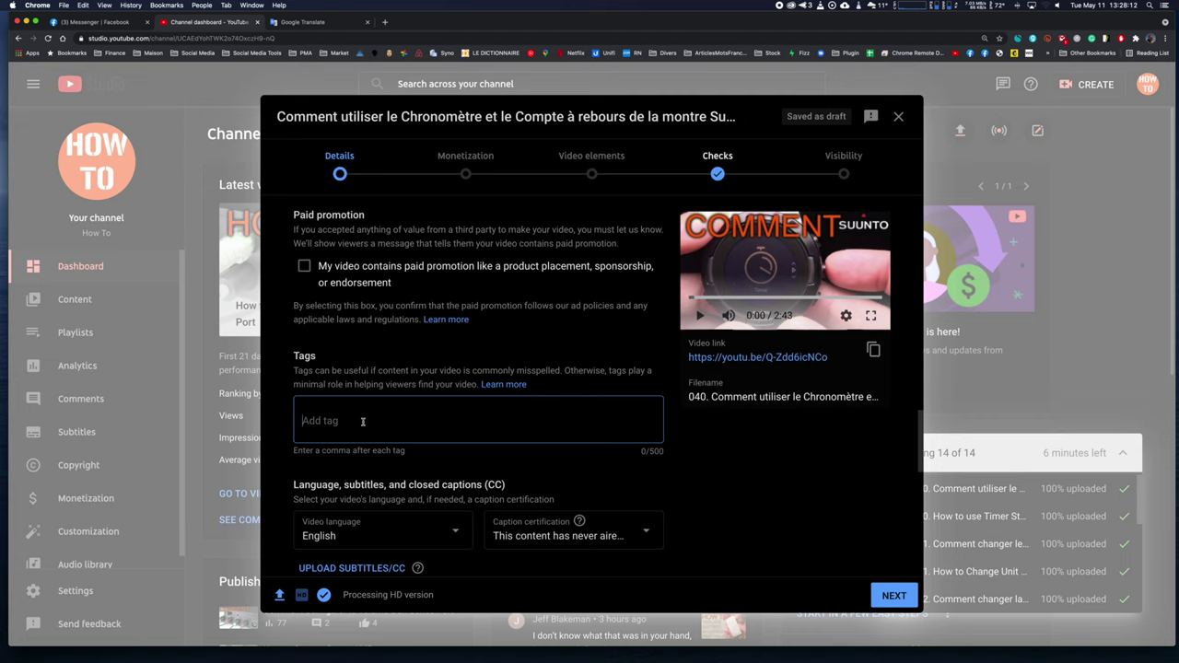
key("ctrl+Up")
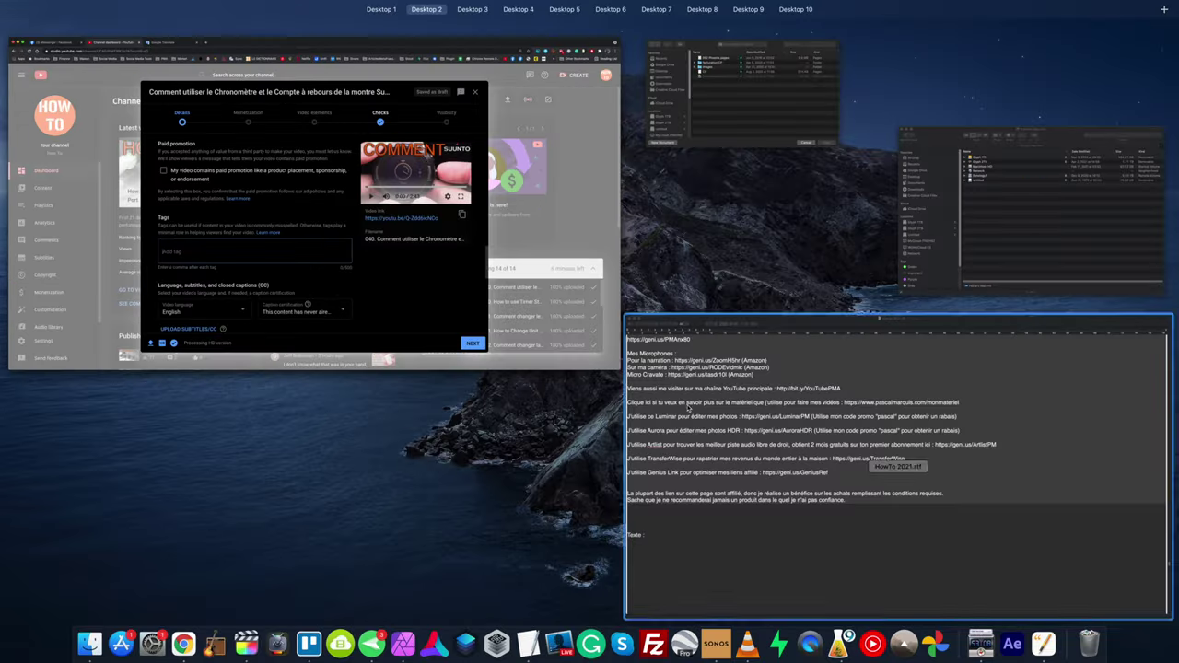
left_click(657, 395)
left_click_drag(657, 395, 83, 231)
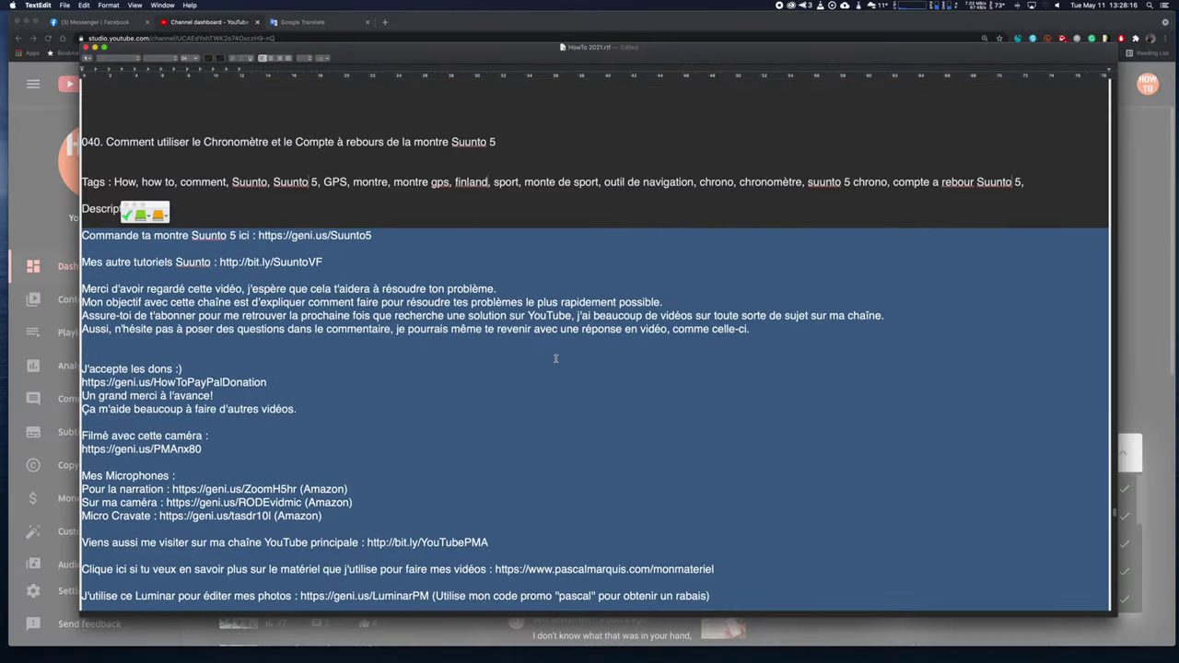
scroll(538, 352, "up", 3)
scroll(162, 238, "up", 4)
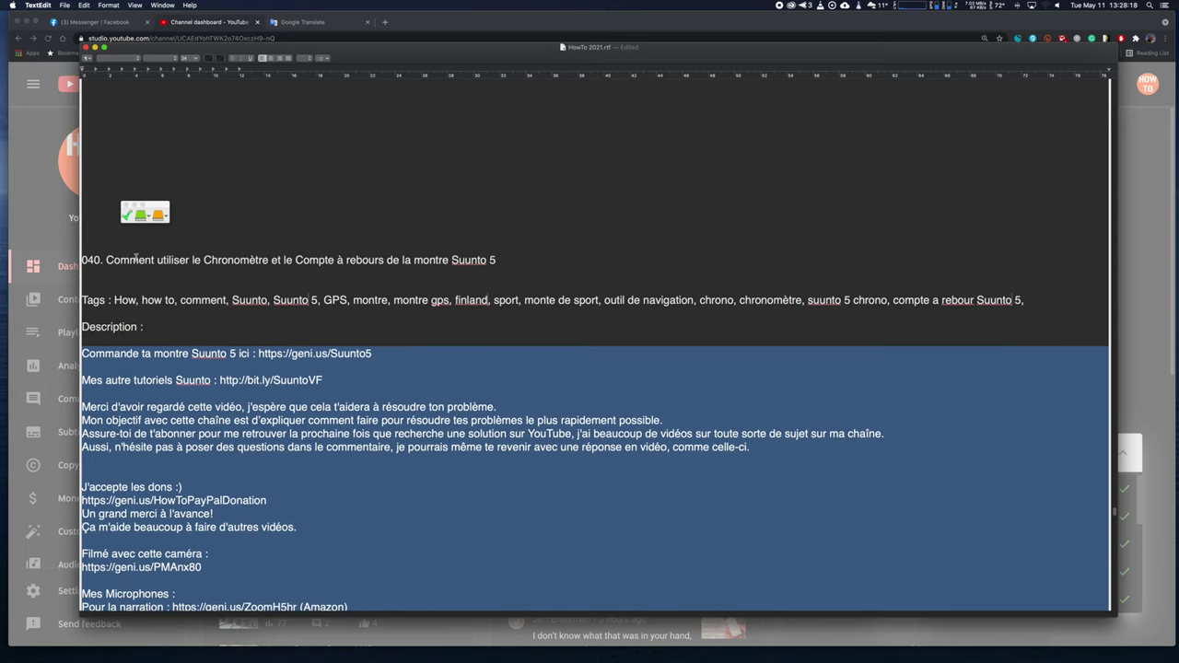
left_click_drag(113, 303, 1026, 300)
key("super+c")
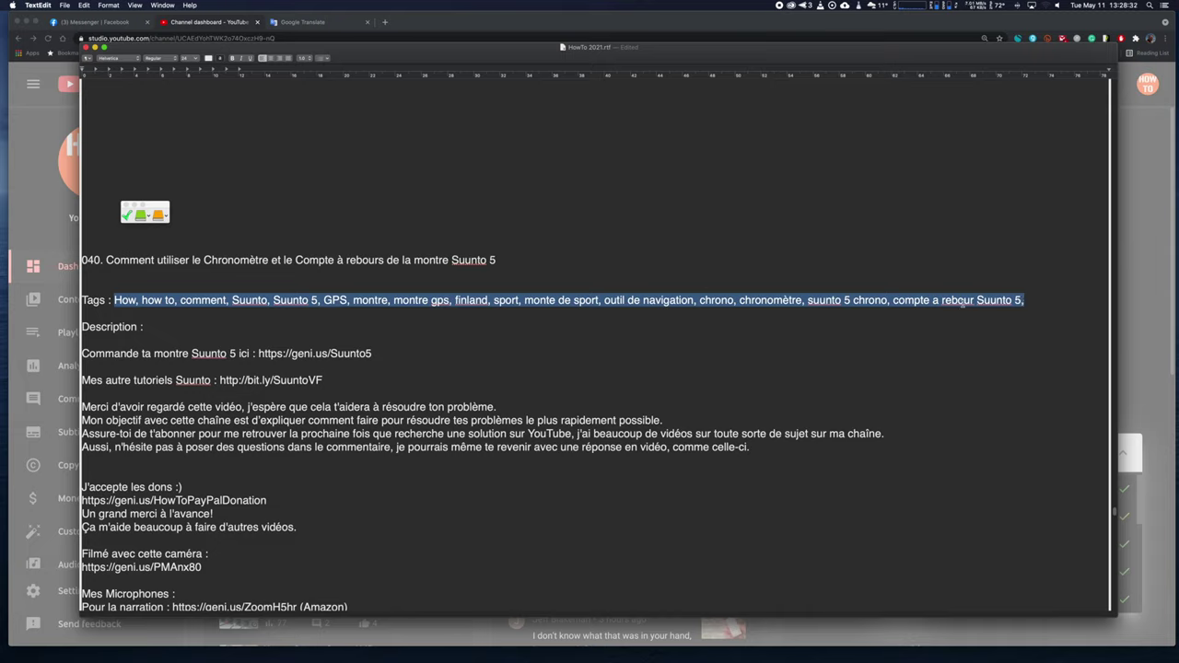
Return to the upload form in Chrome and paste the copied list, "How" through "compte a rebour Suunto 5", as the video's tags.
key("ctrl+Up")
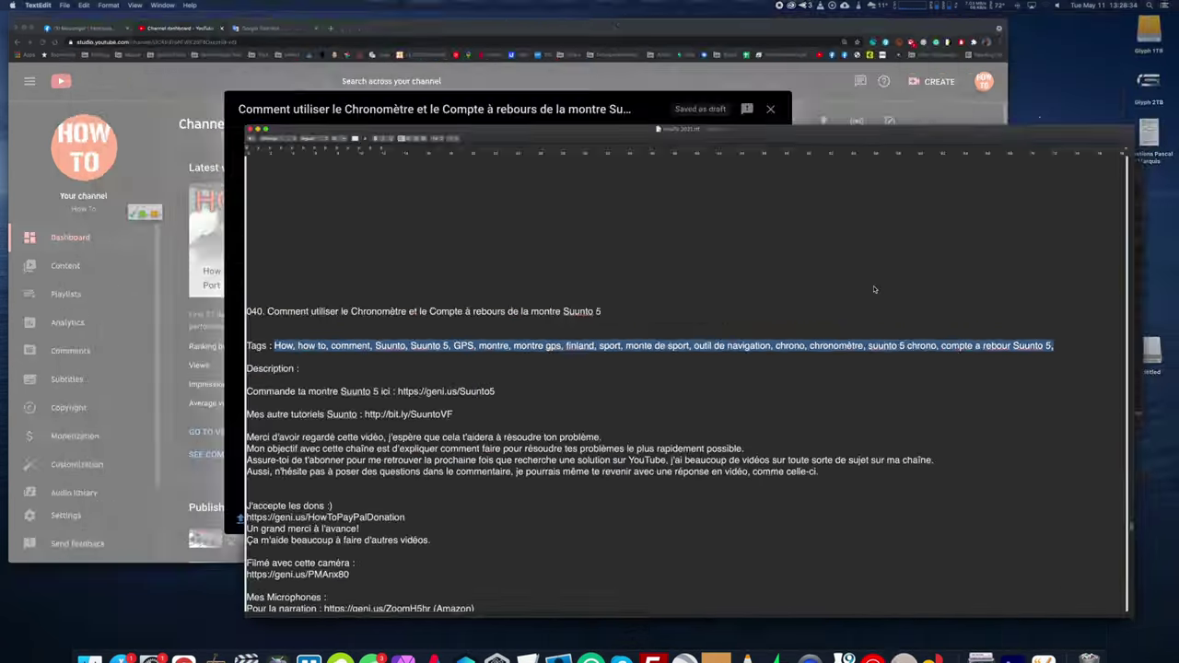
left_click(364, 369)
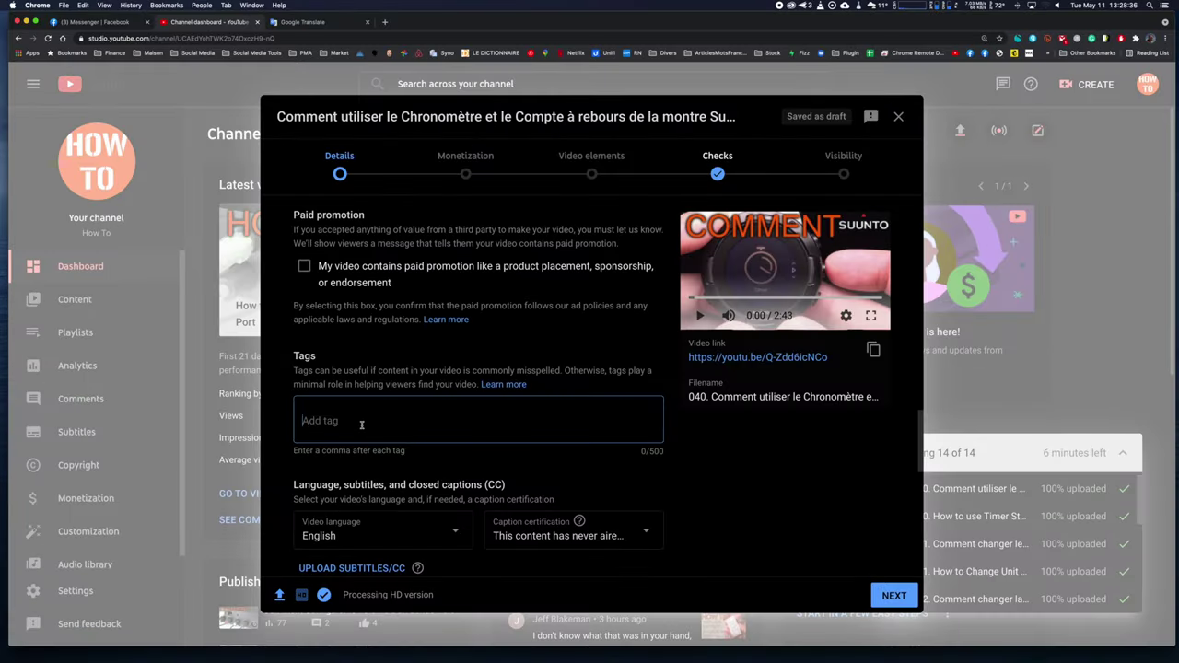
key("super+v")
scroll(526, 343, "down", 1)
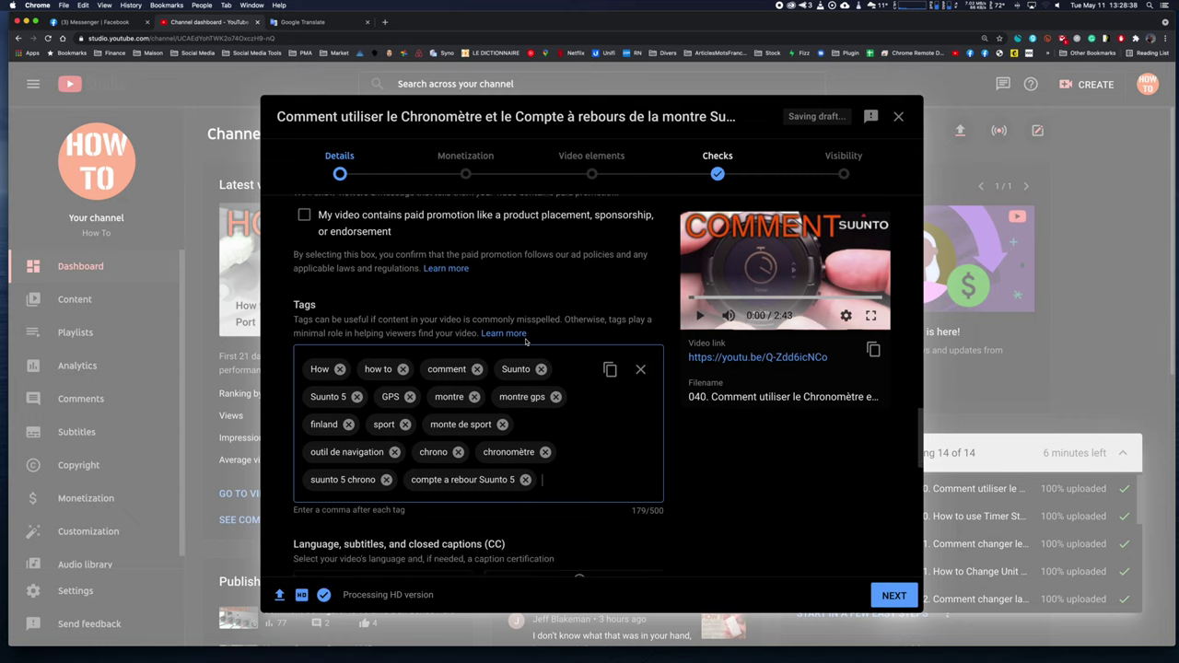
Set the video language to French.
scroll(526, 341, "down", 2)
scroll(526, 342, "down", 1)
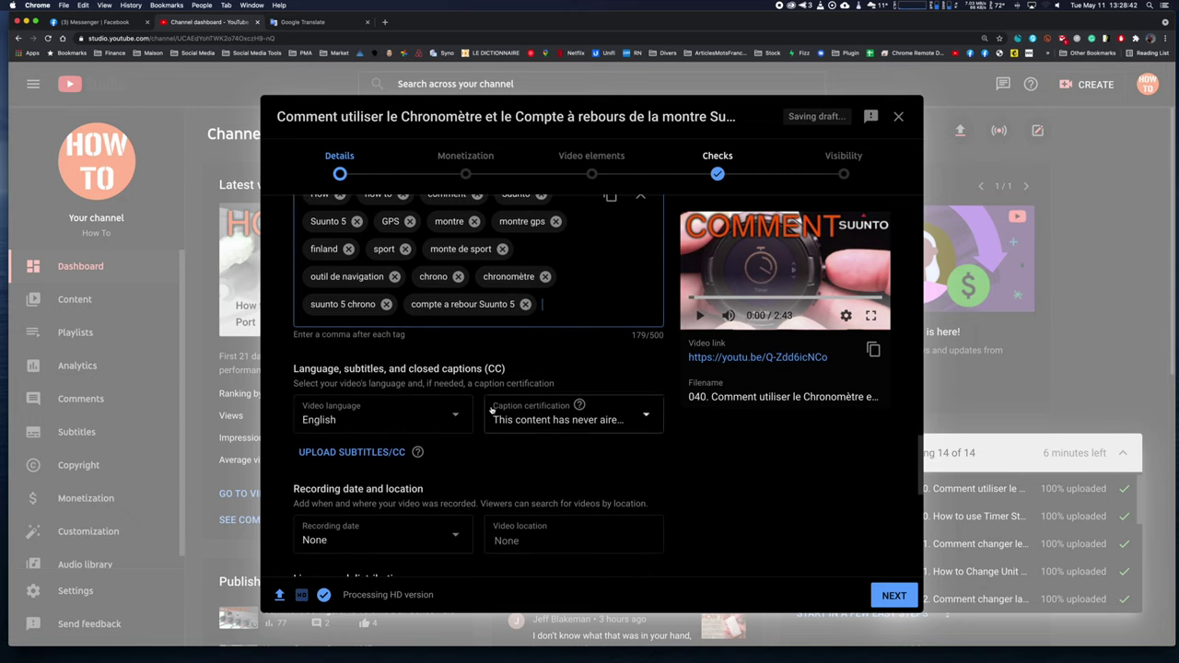
left_click(441, 422)
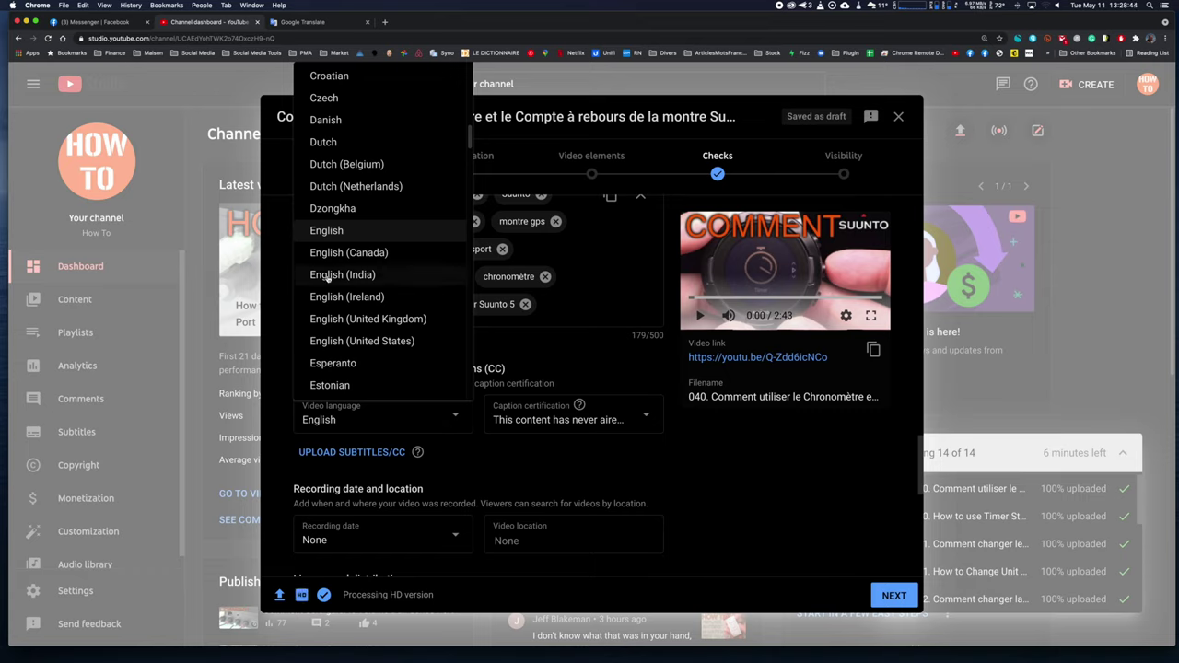
key("f")
key("Return")
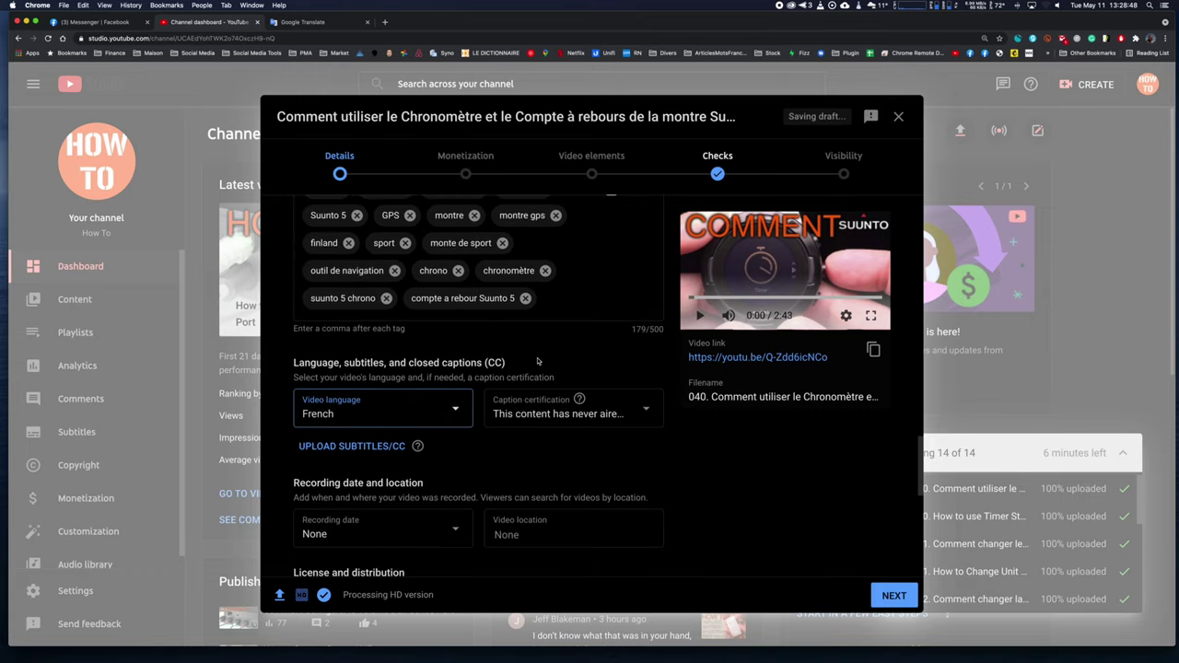
scroll(539, 361, "down", 2)
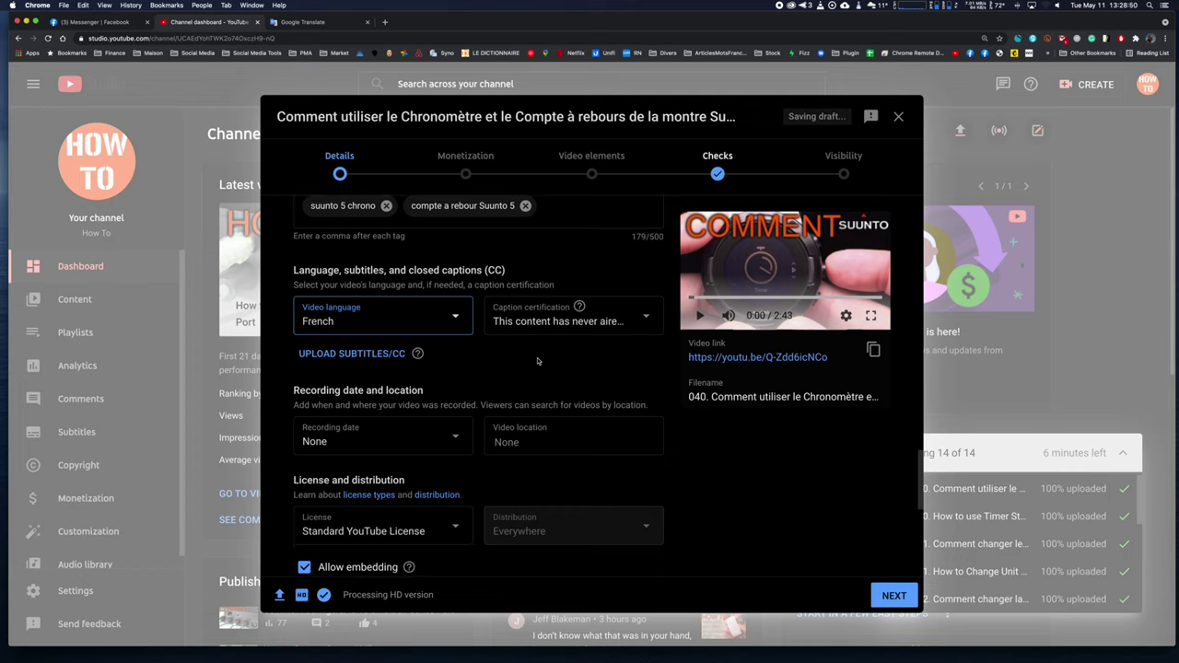
Turn off publishing to the subscriptions feed and notifying subscribers in the license and distribution settings.
scroll(538, 361, "down", 1)
scroll(538, 362, "down", 1)
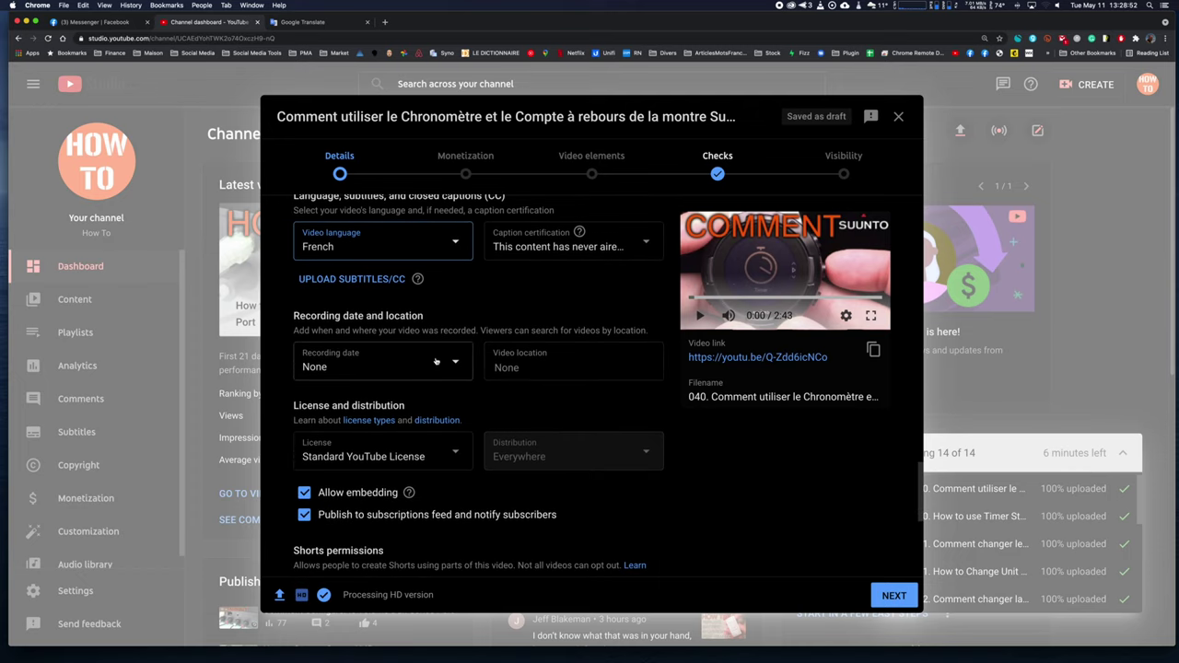
scroll(422, 394, "down", 1)
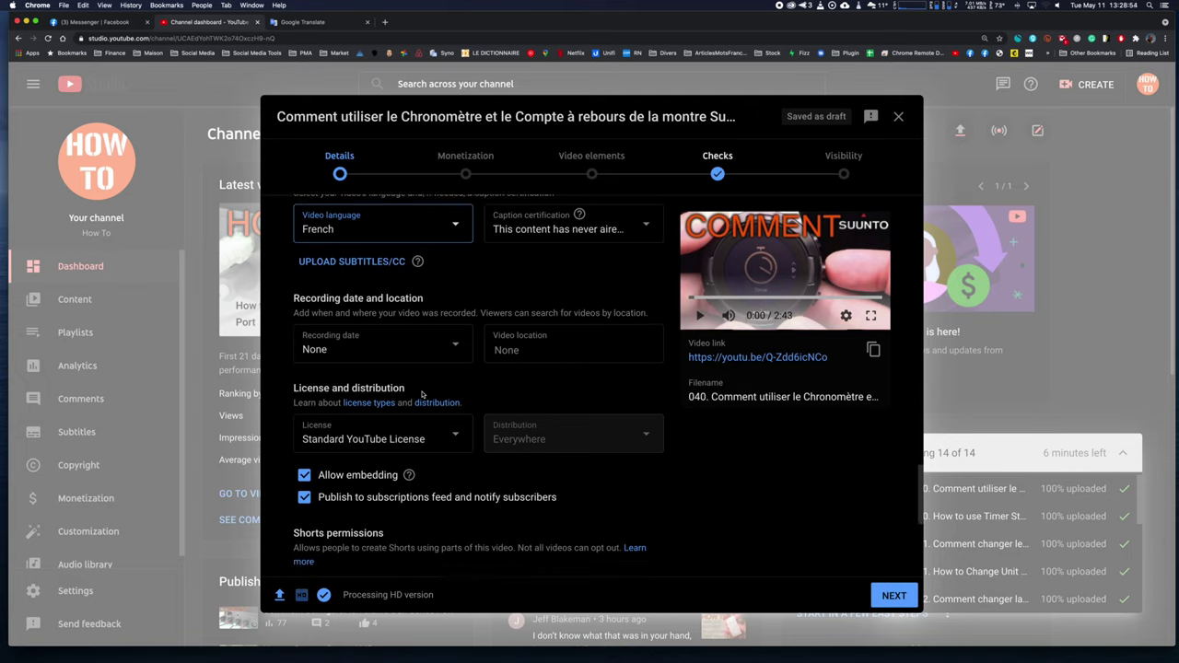
scroll(422, 394, "down", 2)
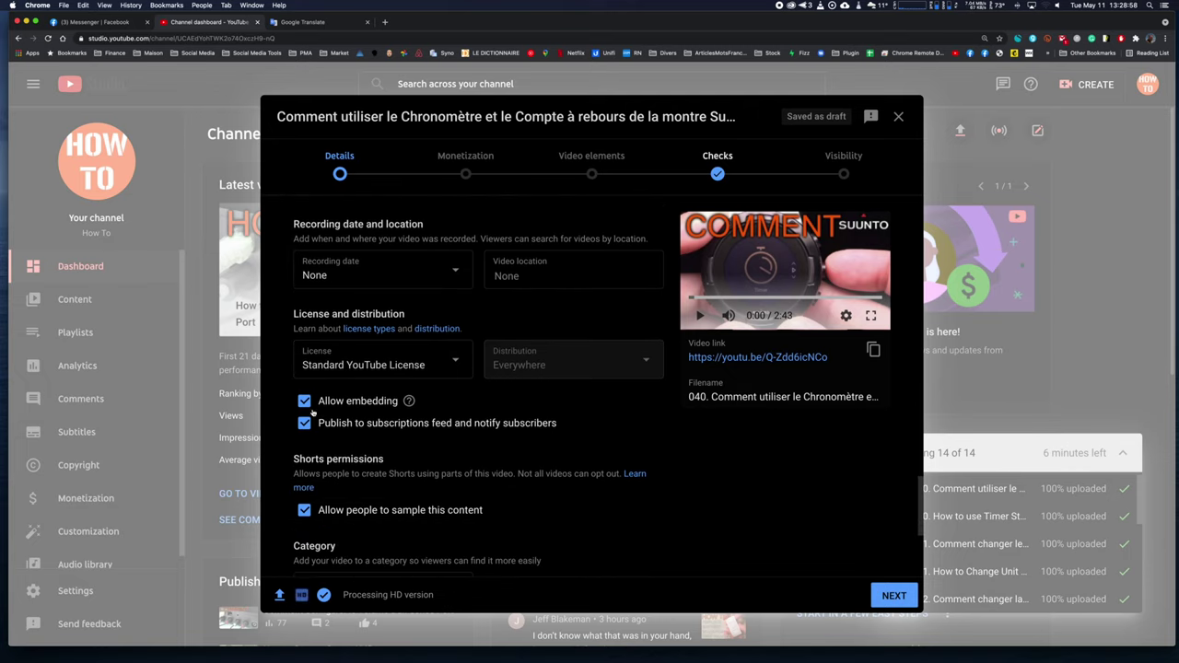
mouse_move(406, 406)
left_click(305, 423)
Select Howto & Style as the video's category and go through the comments and ratings settings.
scroll(309, 425, "down", 1)
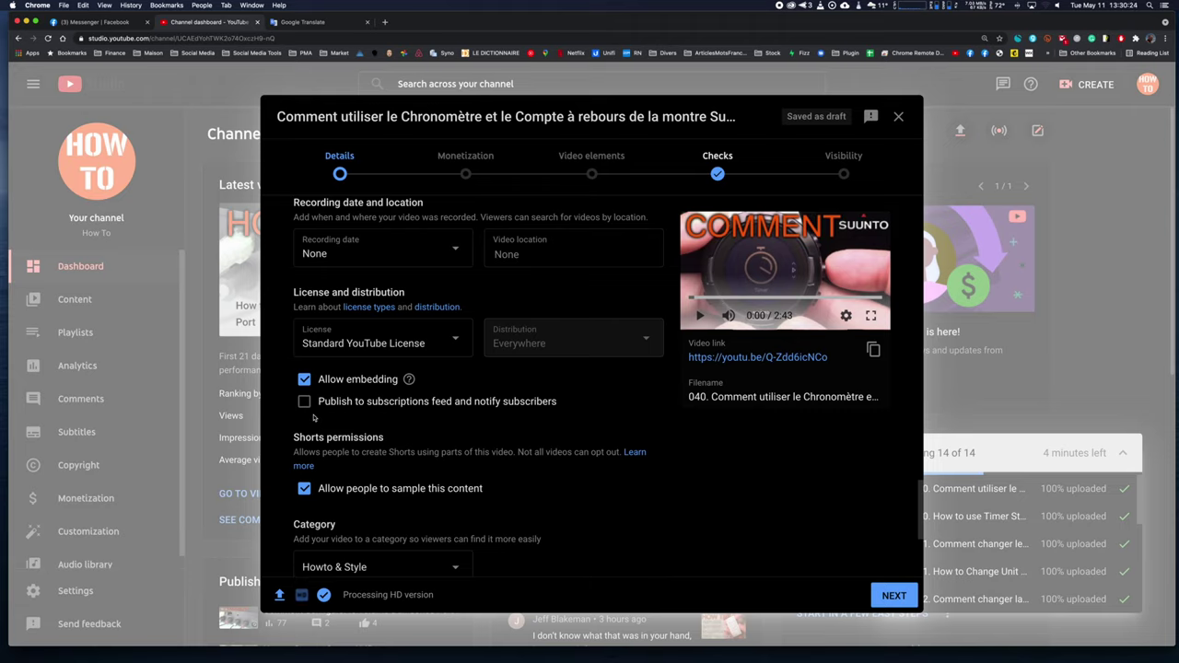
scroll(337, 412, "down", 1)
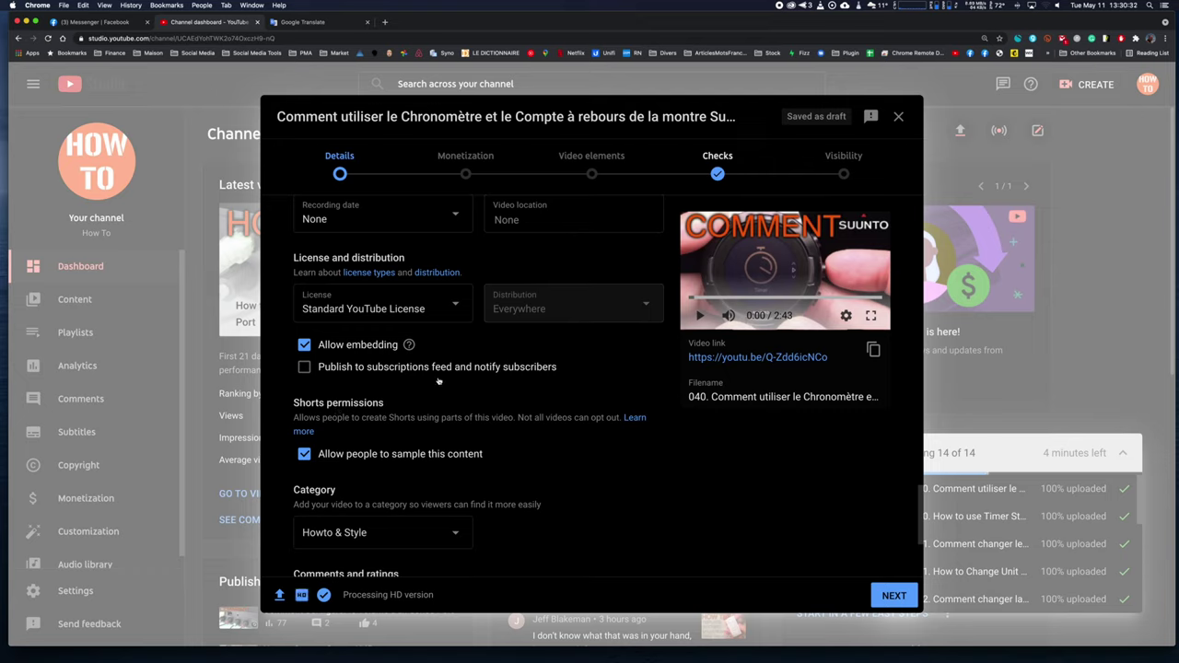
scroll(395, 409, "down", 1)
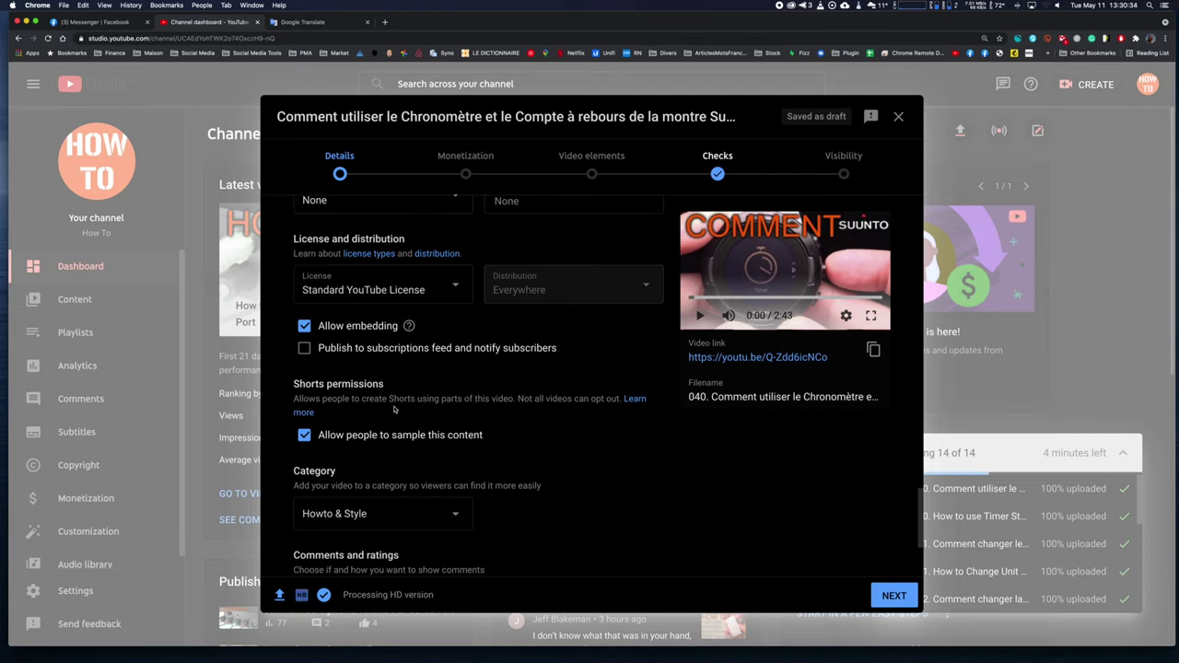
scroll(395, 409, "down", 1)
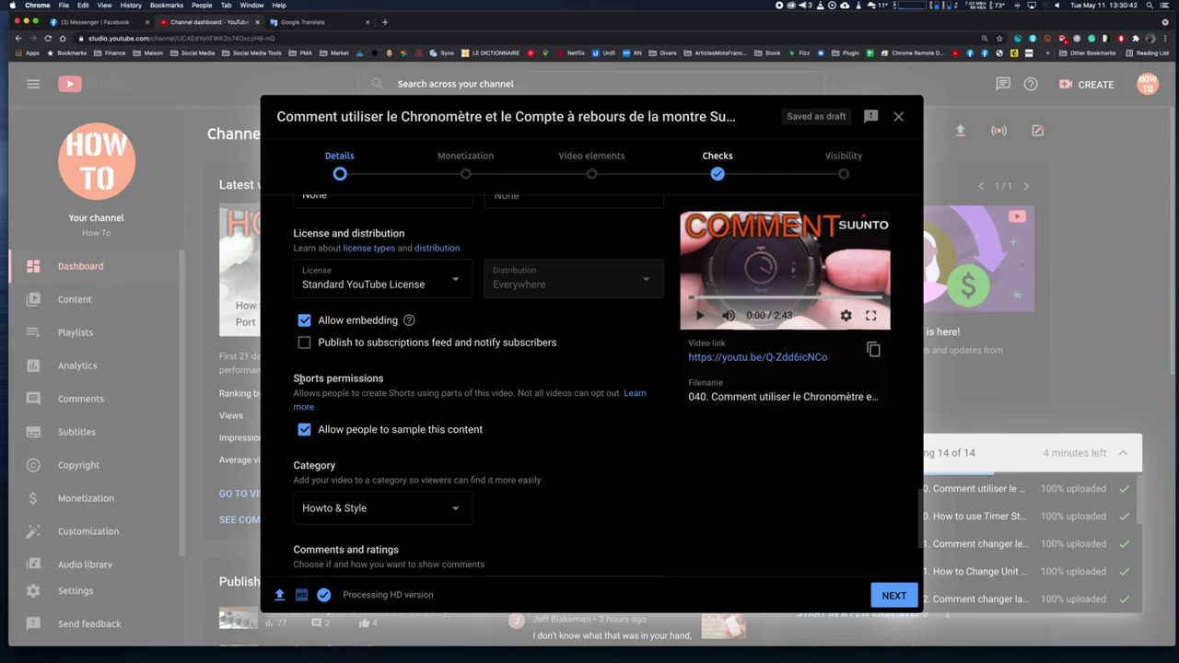
scroll(301, 381, "down", 2)
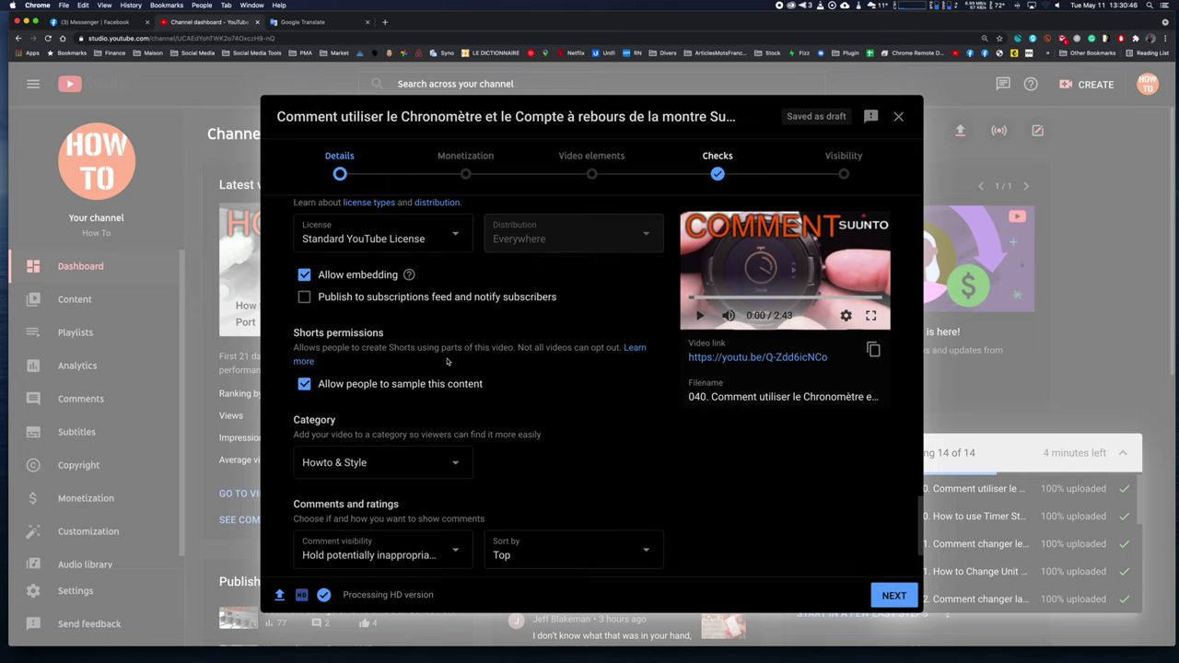
scroll(447, 361, "down", 3)
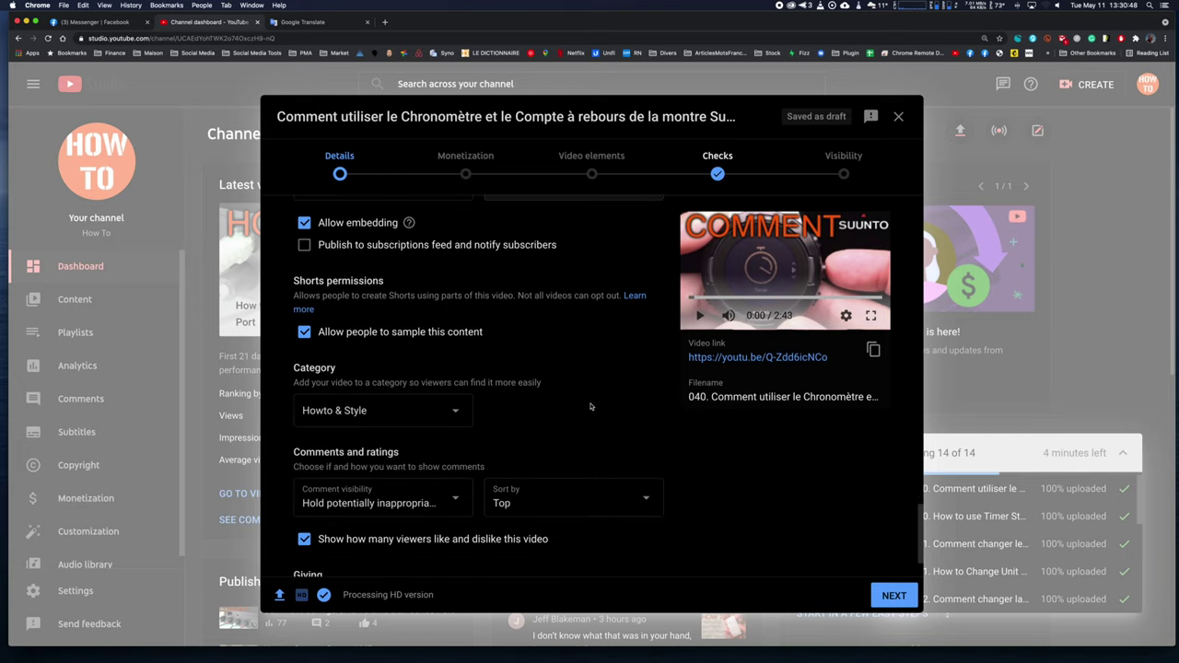
scroll(591, 407, "down", 1)
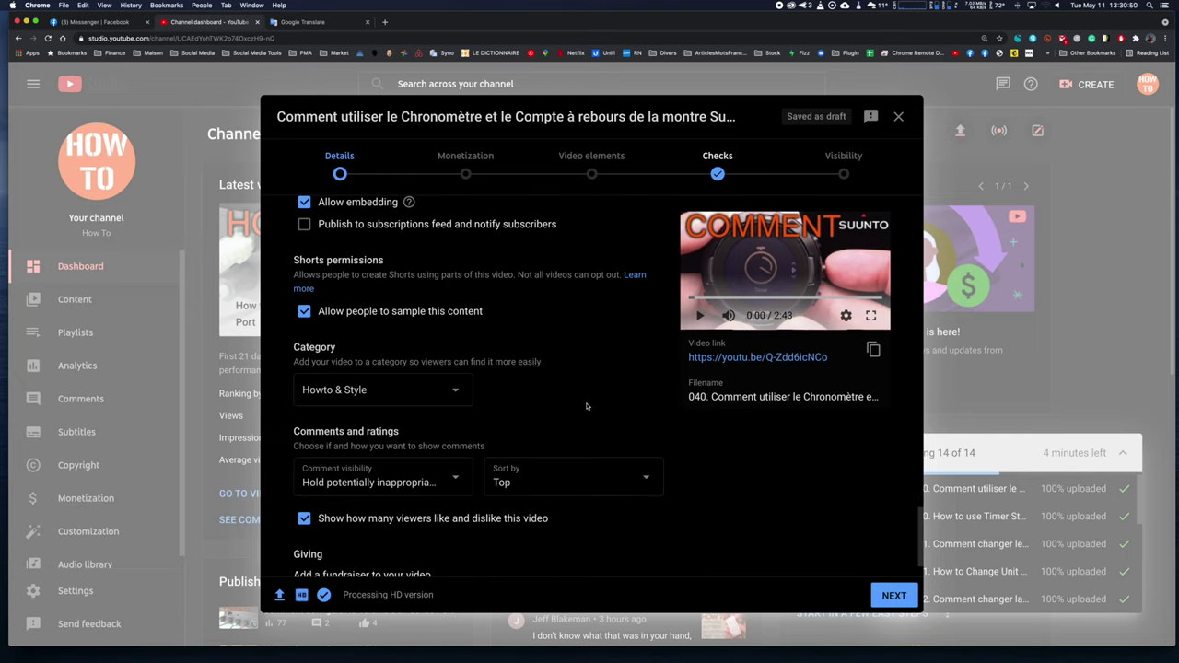
scroll(587, 406, "down", 1)
left_click(455, 370)
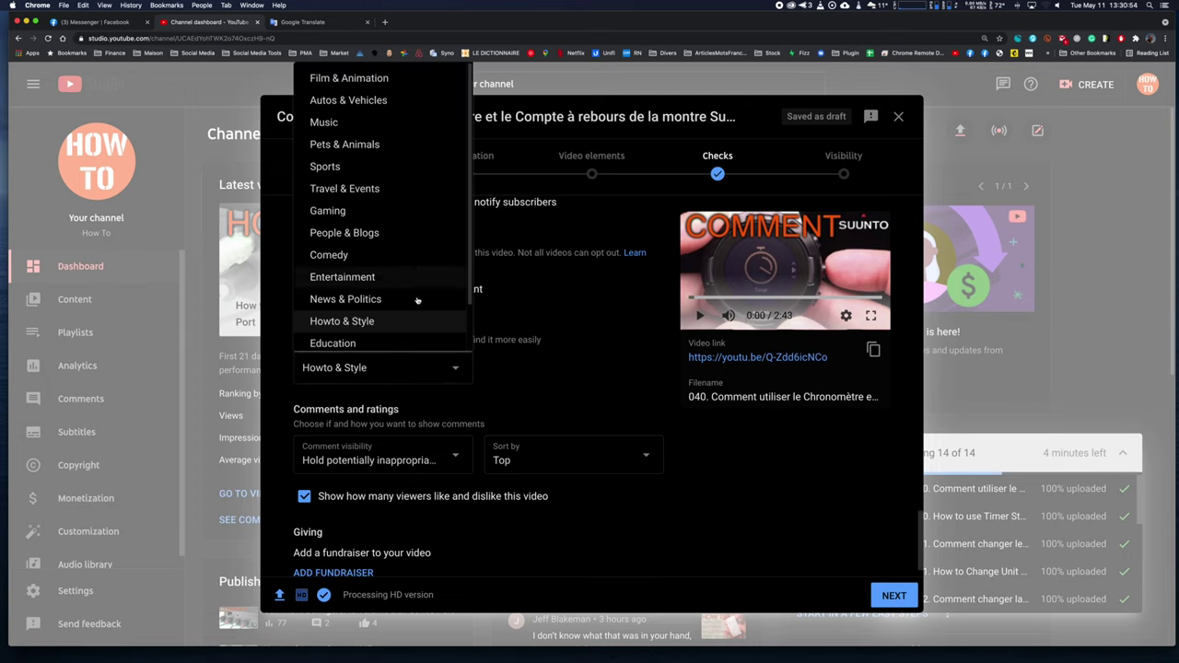
left_click(401, 322)
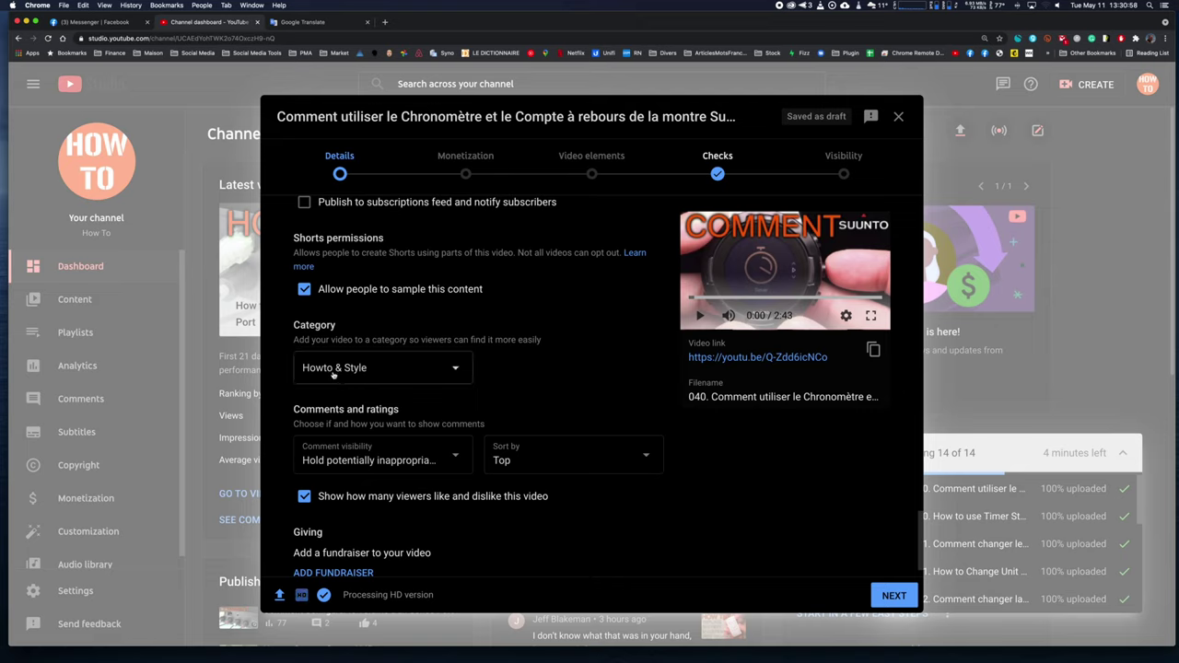
scroll(500, 396, "down", 1)
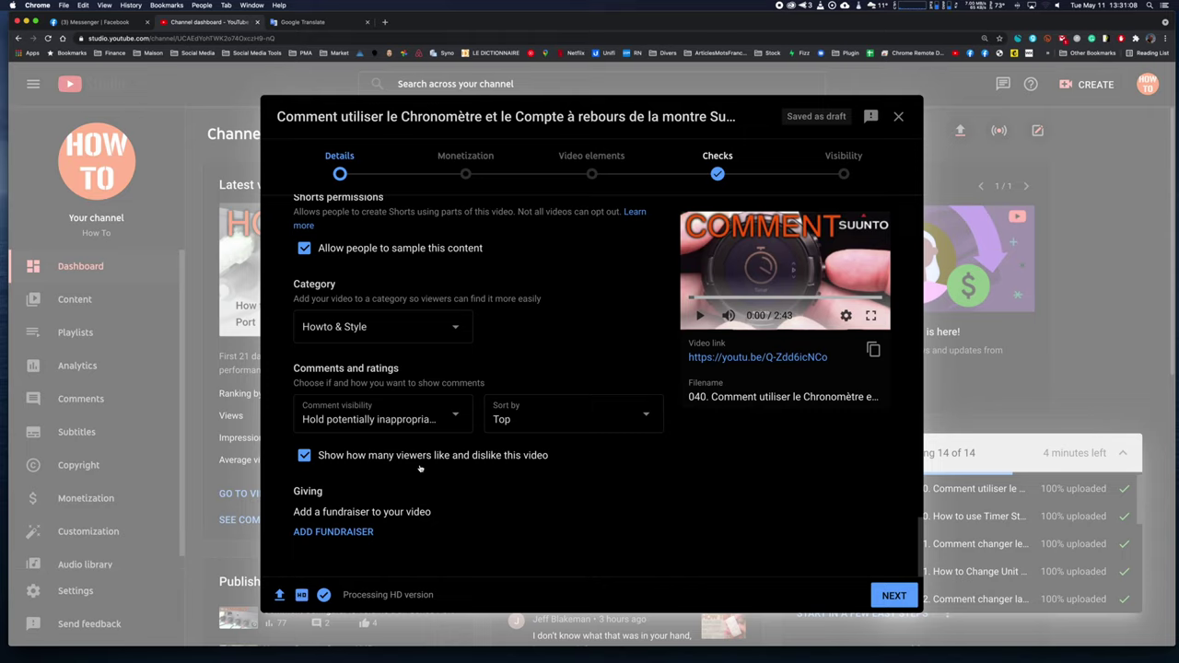
Continue to the monetization stage and turn monetization on for the video.
left_click(907, 597)
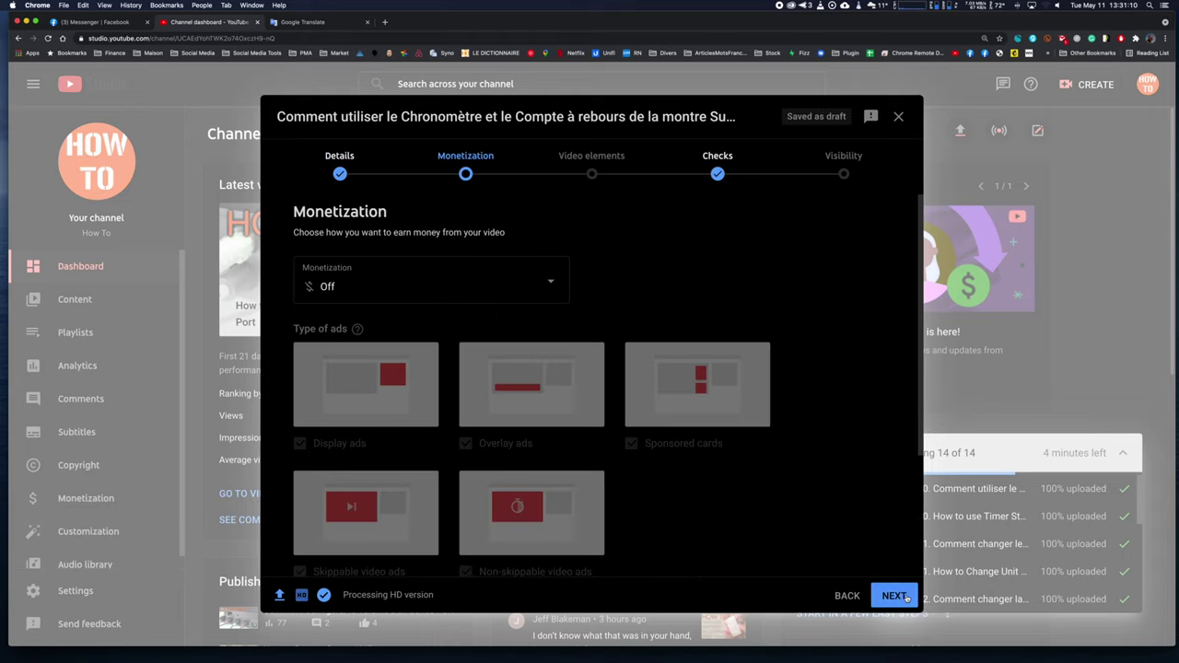
left_click(355, 291)
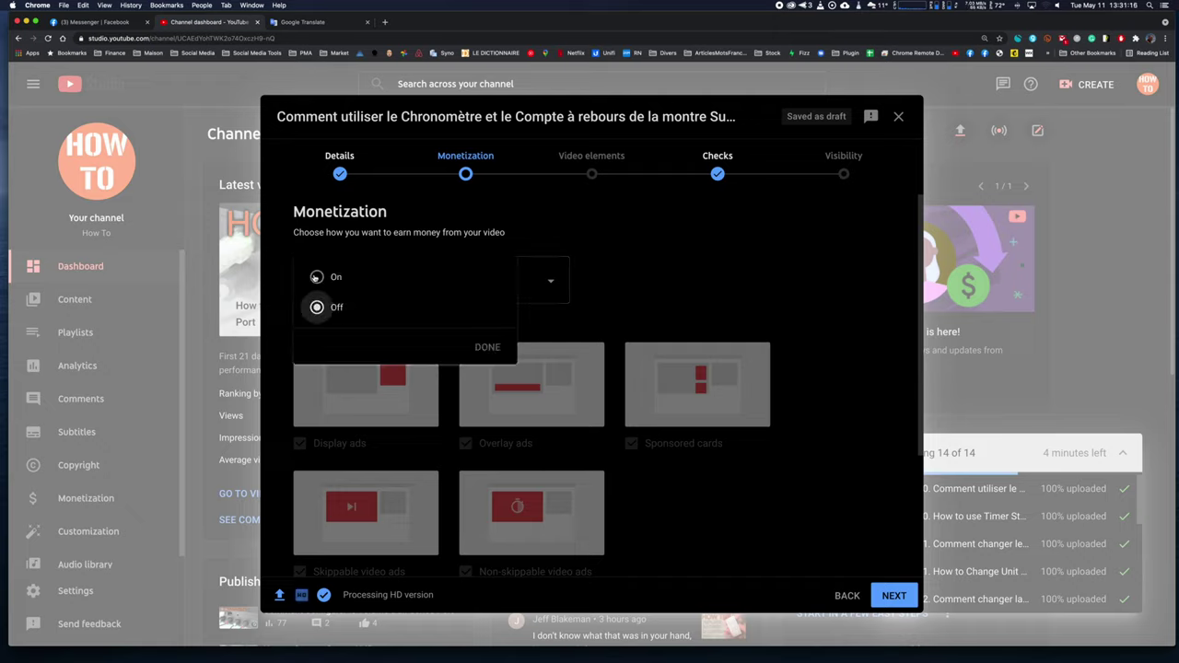
left_click(317, 276)
left_click(485, 346)
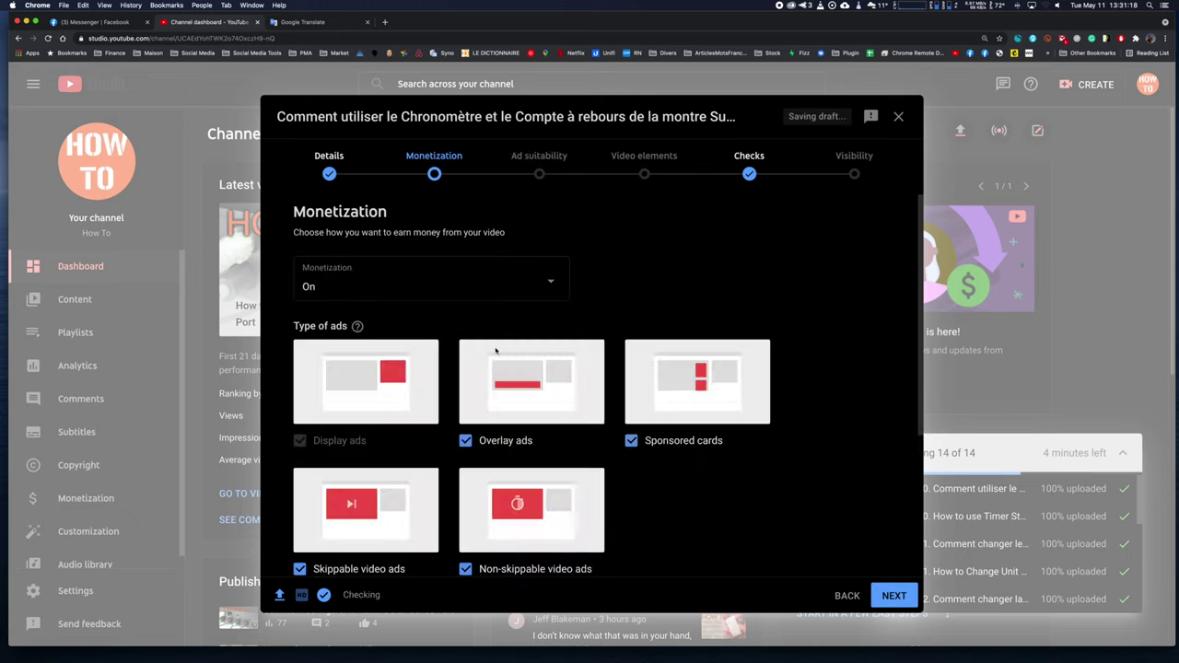
Examine the available ad types and the length requirement and placement options under the location of video ads.
scroll(410, 325, "down", 2)
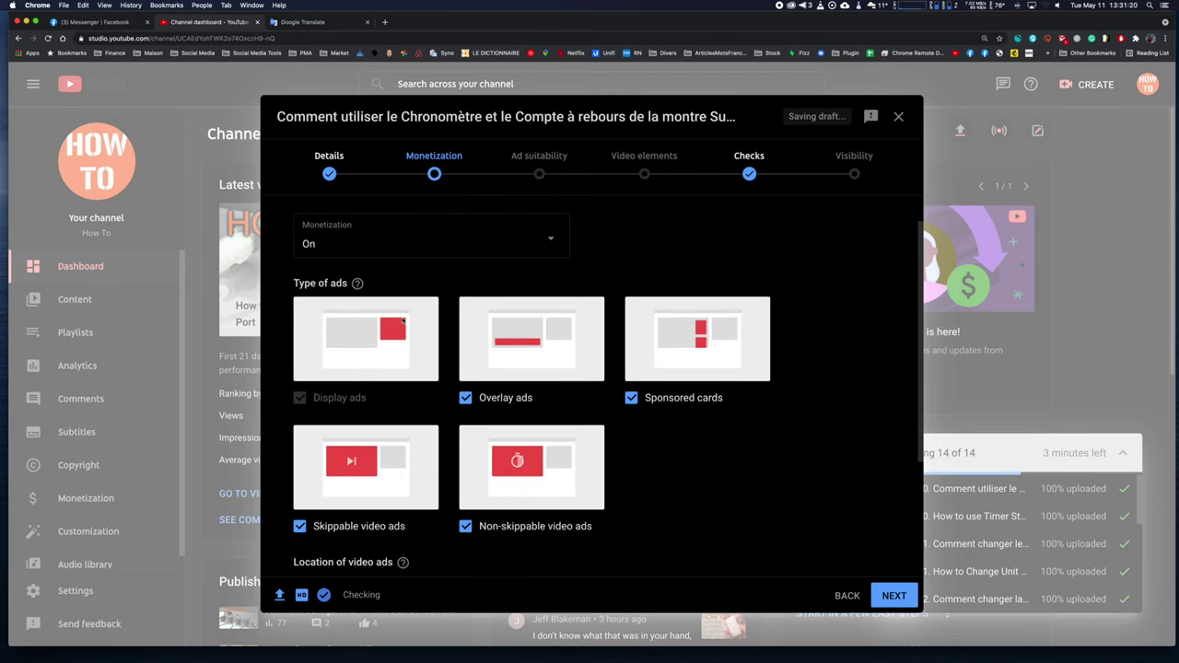
scroll(401, 321, "down", 1)
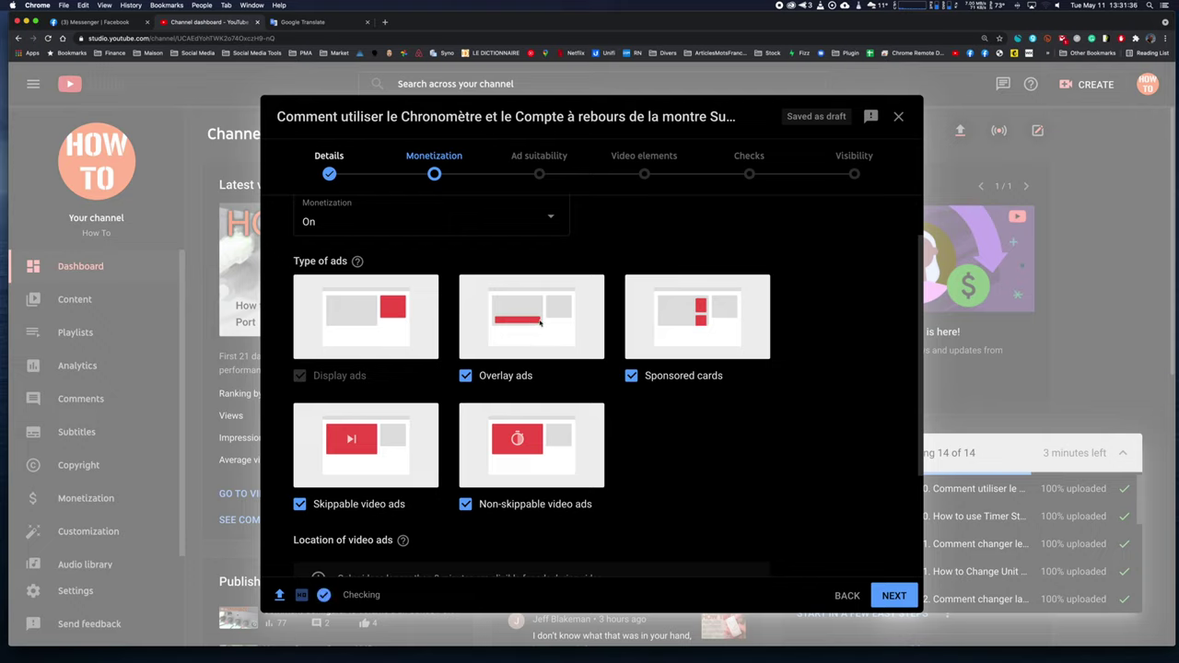
left_click(498, 378)
left_click(499, 378)
scroll(436, 410, "down", 1)
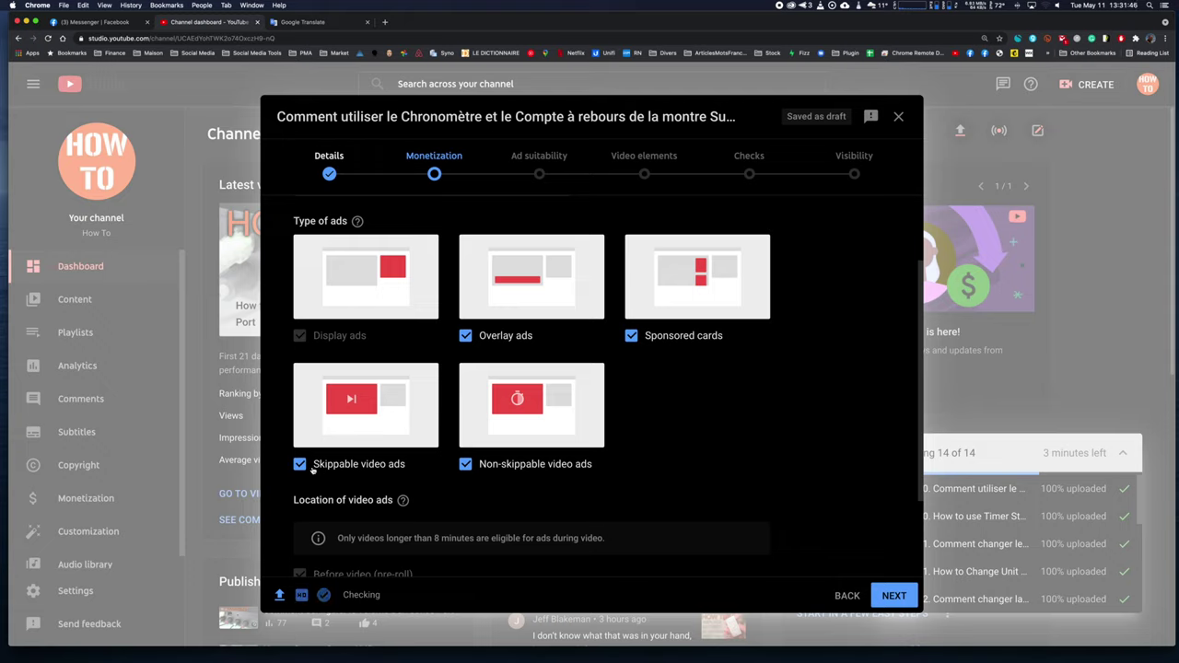
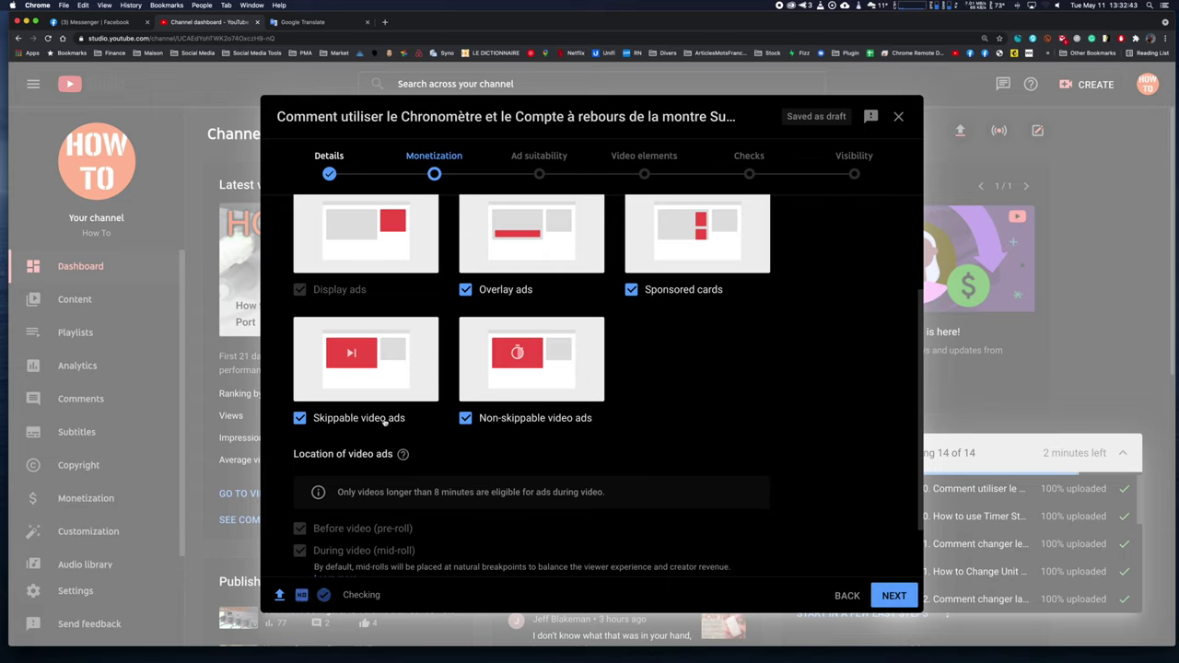
scroll(498, 431, "down", 2)
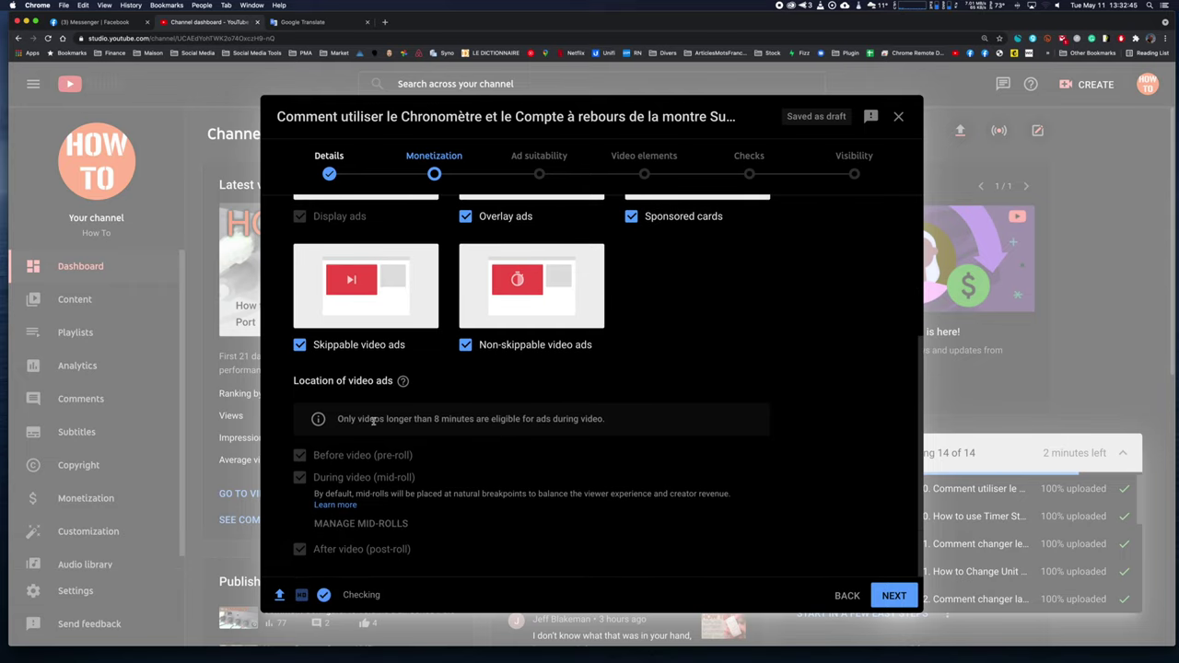
left_click_drag(338, 420, 620, 422)
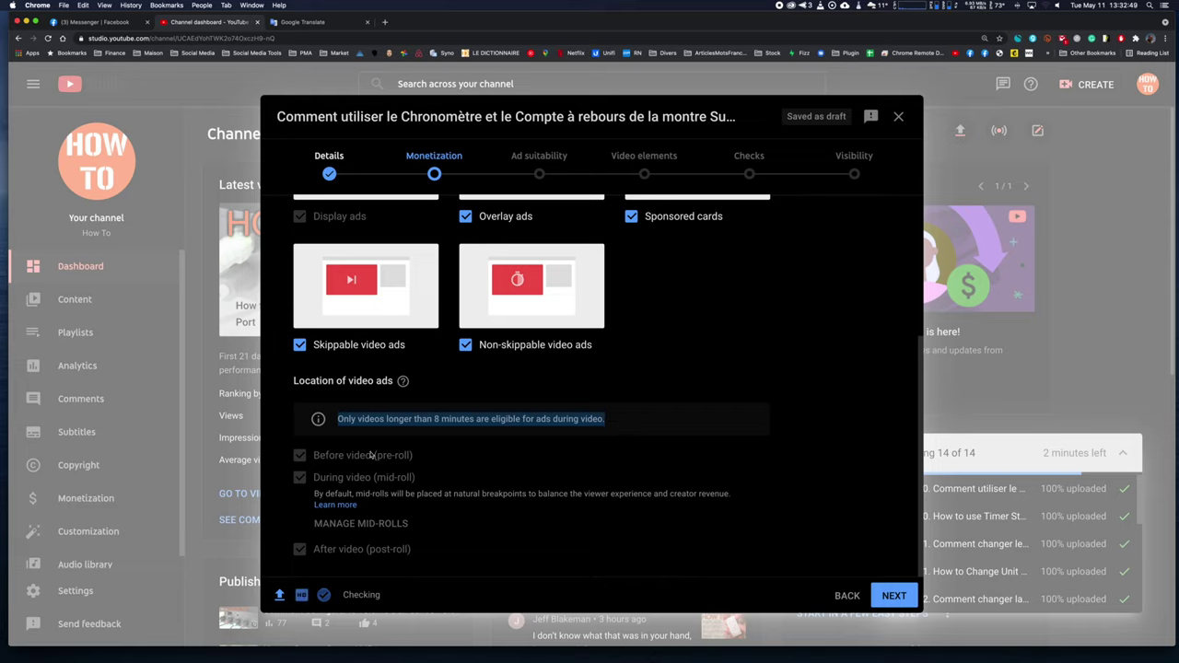
left_click(325, 463)
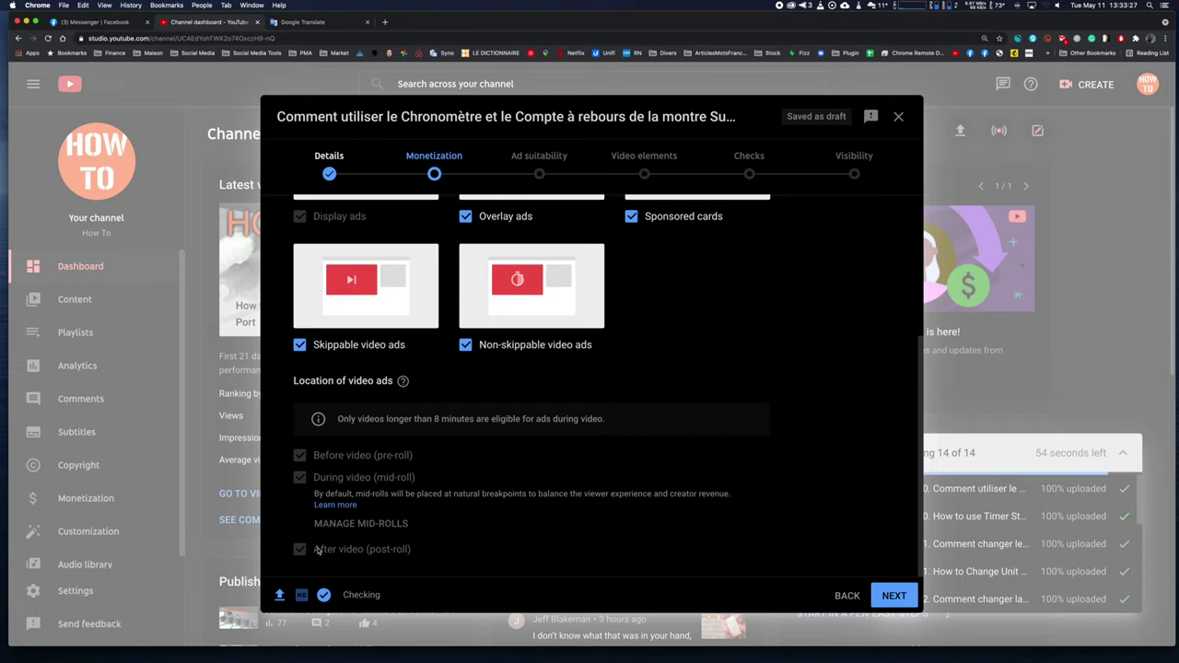
Continue to the ad suitability stage and review its content categories from Inappropriate language through Controversial Issues.
left_click(894, 596)
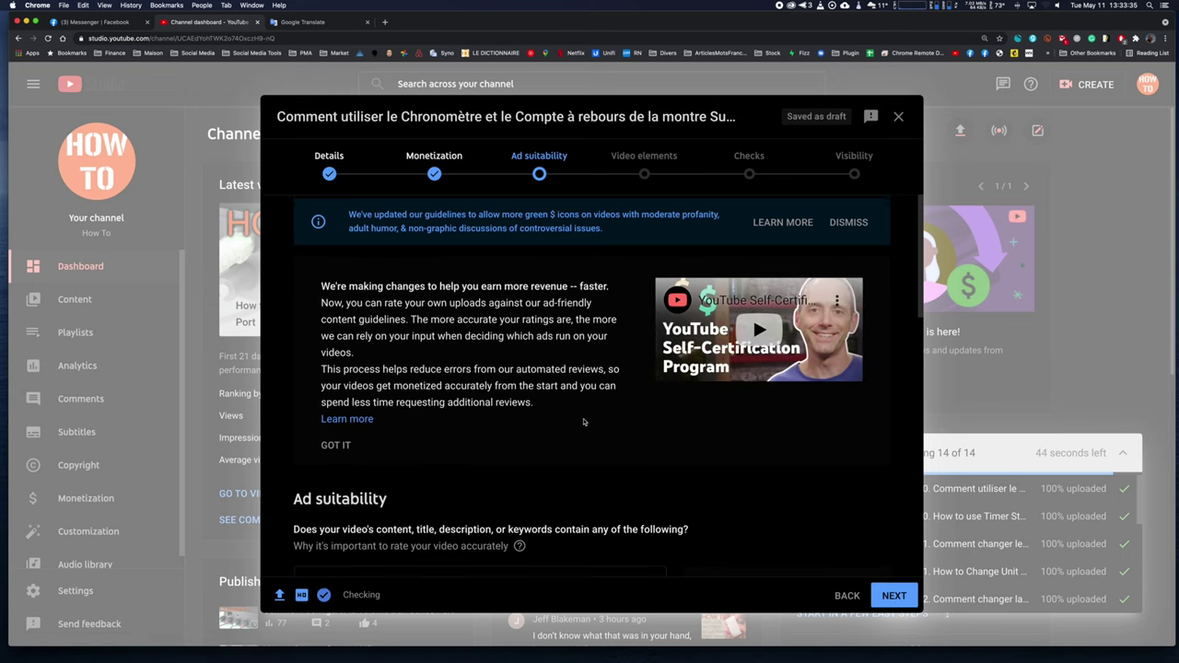
scroll(583, 422, "down", 2)
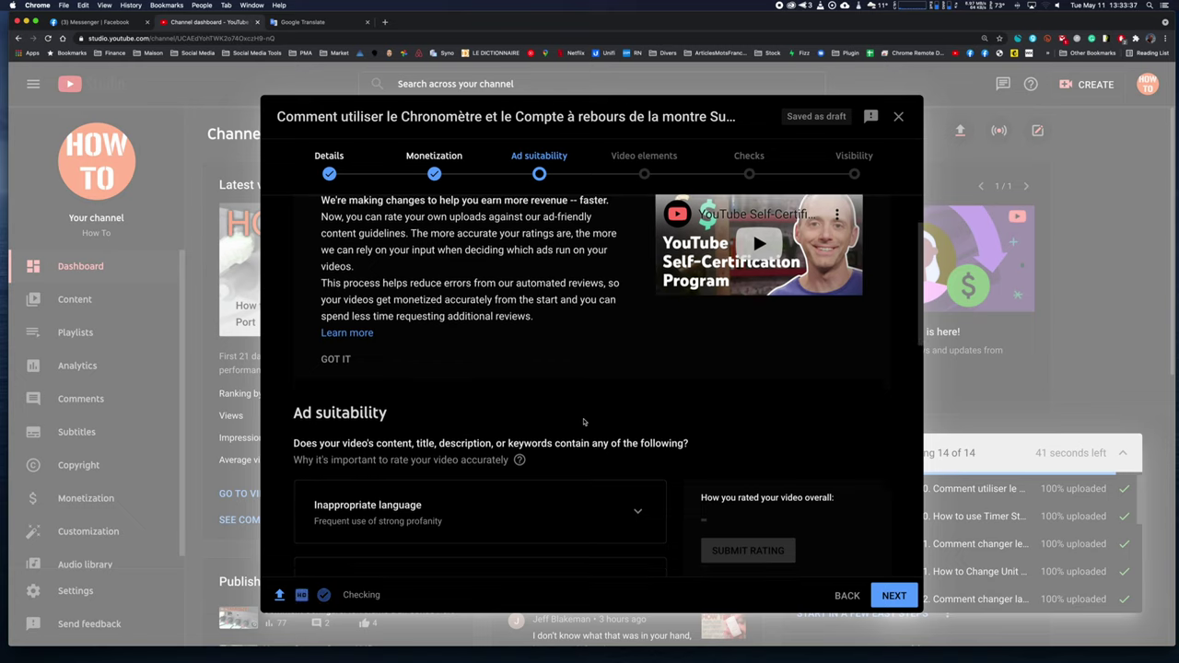
scroll(583, 422, "down", 2)
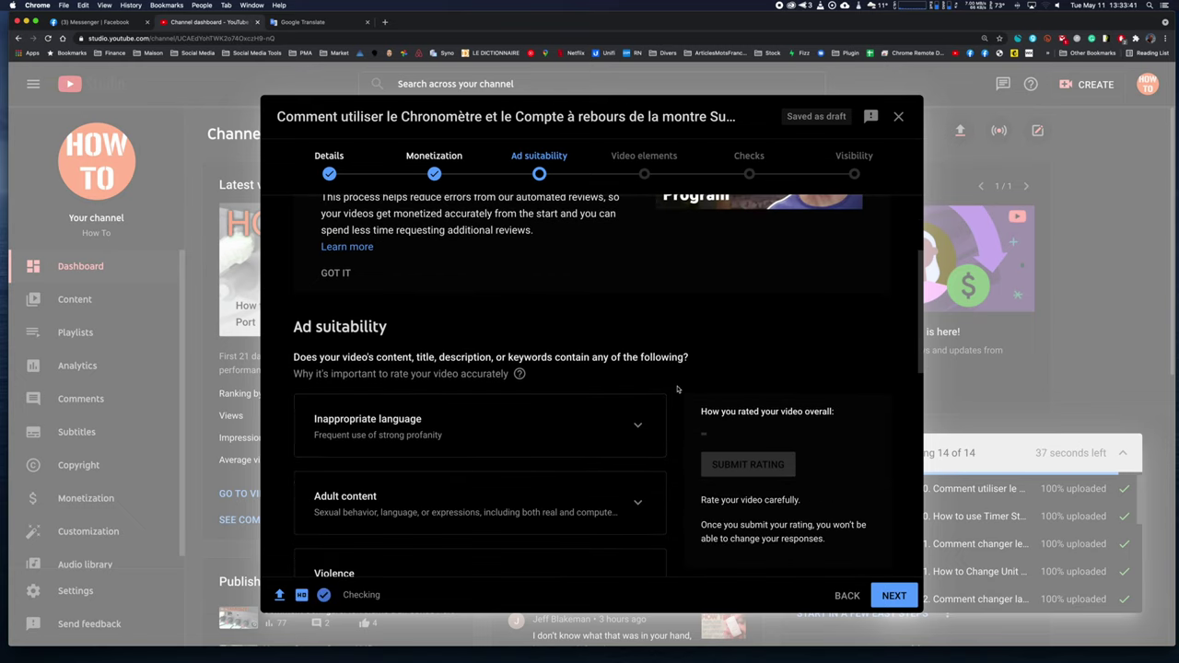
scroll(678, 389, "down", 2)
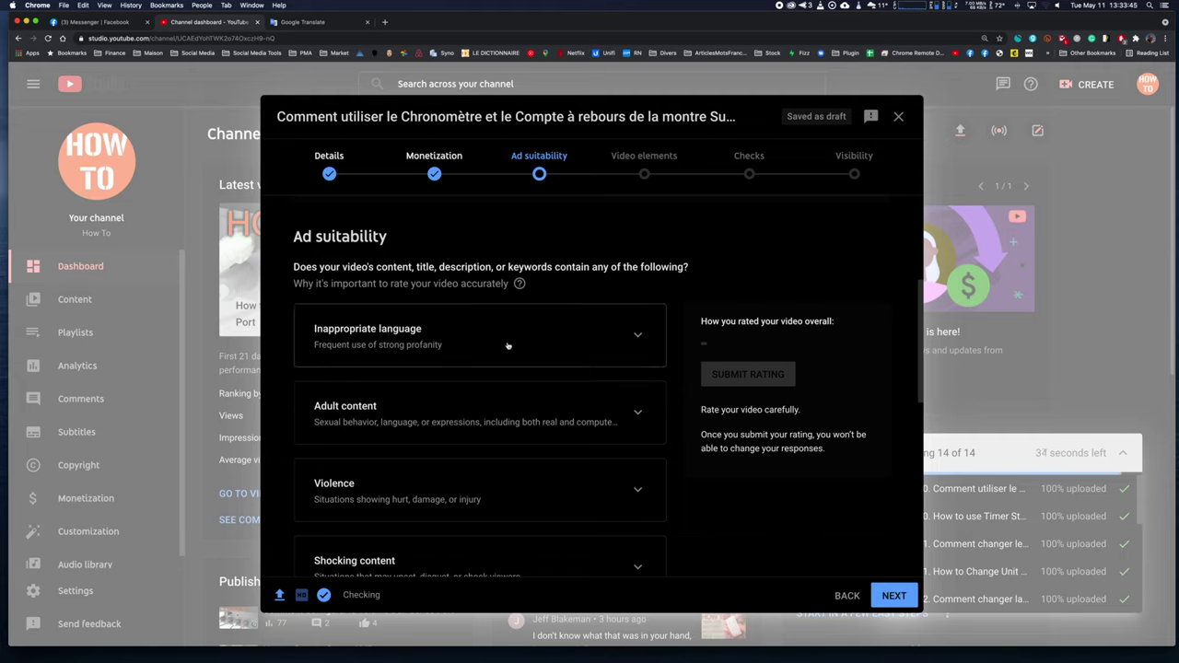
scroll(455, 415, "down", 1)
scroll(453, 414, "down", 3)
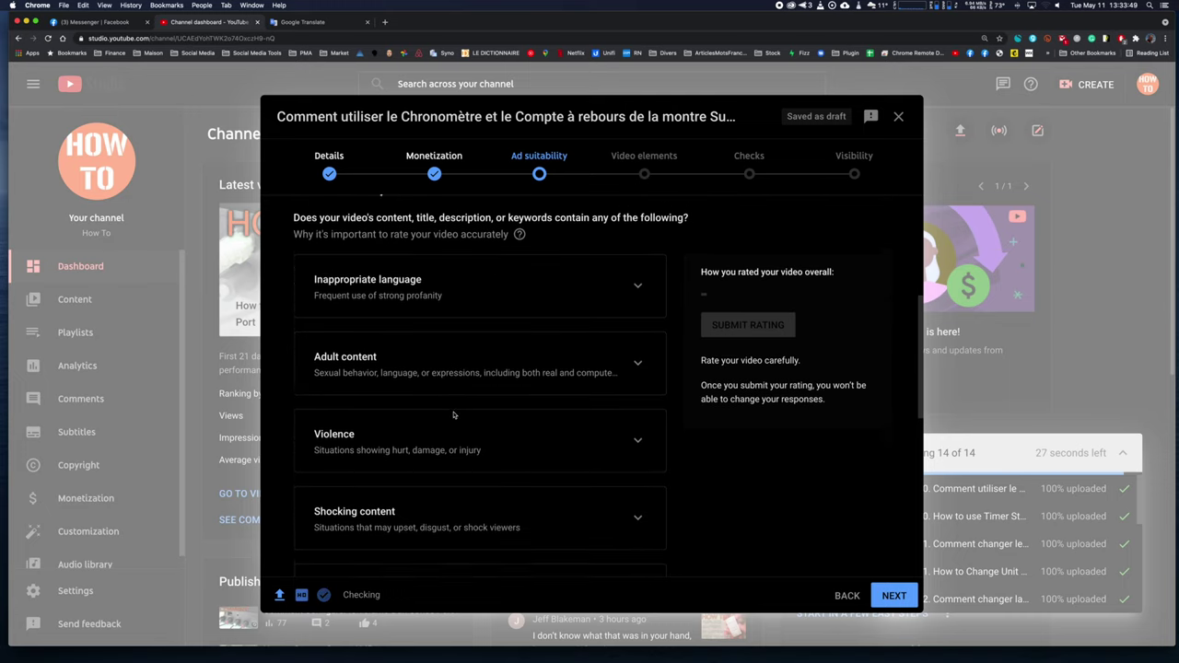
scroll(453, 415, "down", 3)
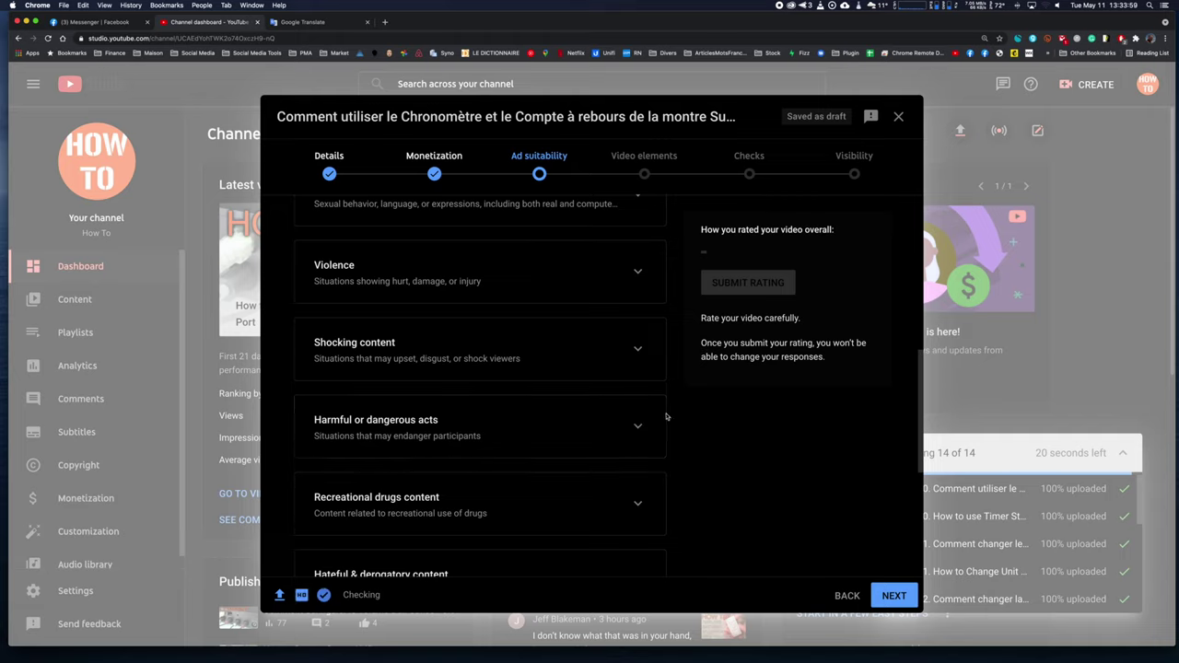
scroll(636, 422, "down", 2)
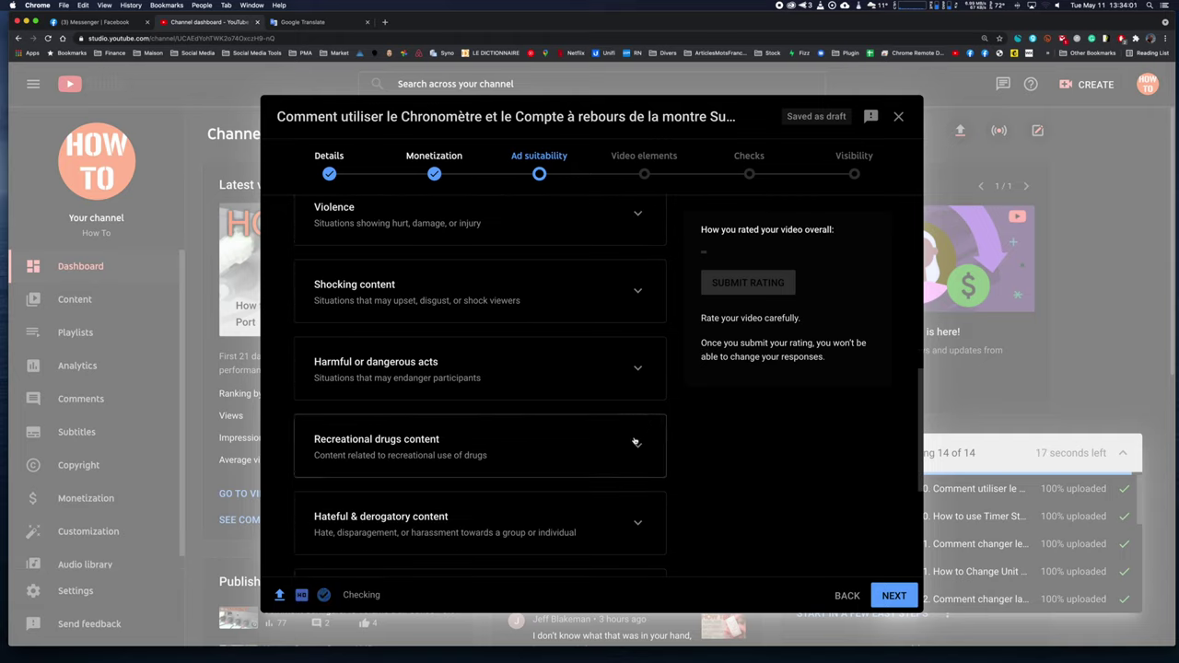
scroll(634, 443, "down", 2)
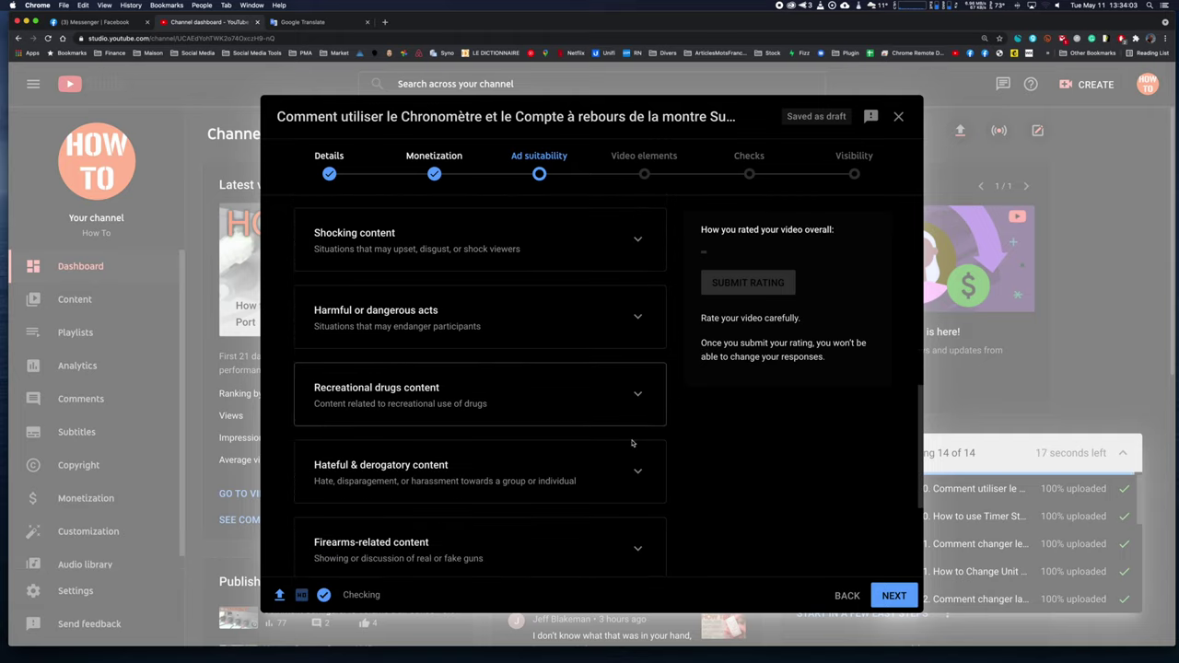
scroll(632, 443, "down", 1)
scroll(632, 443, "down", 1)
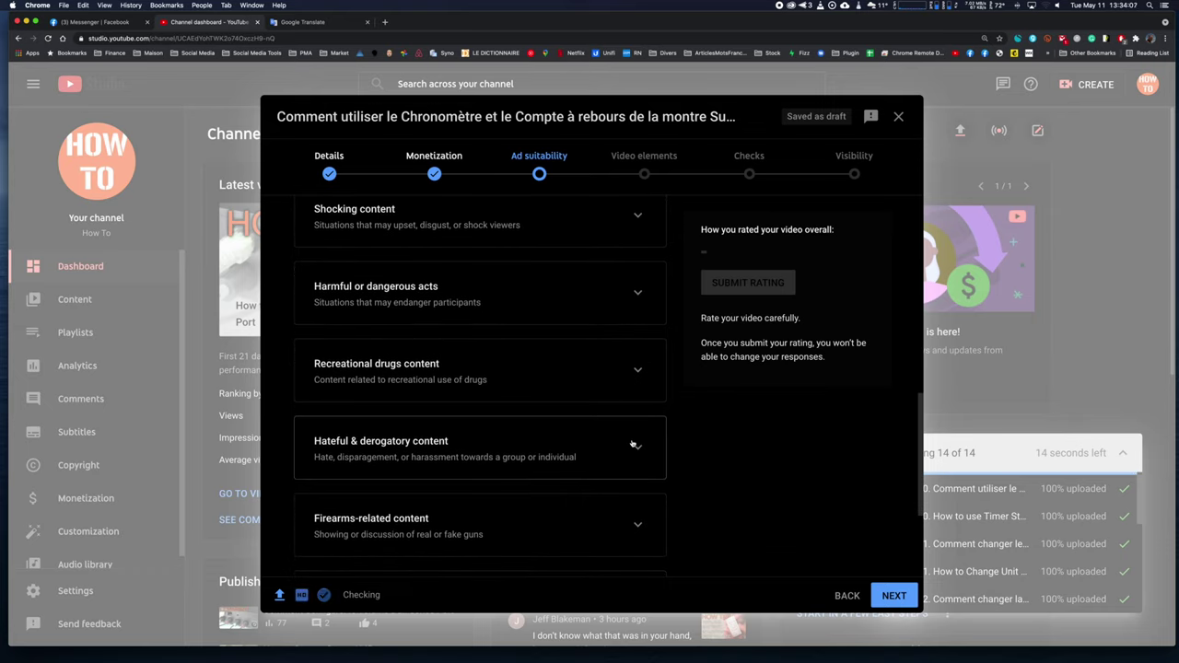
scroll(632, 443, "down", 4)
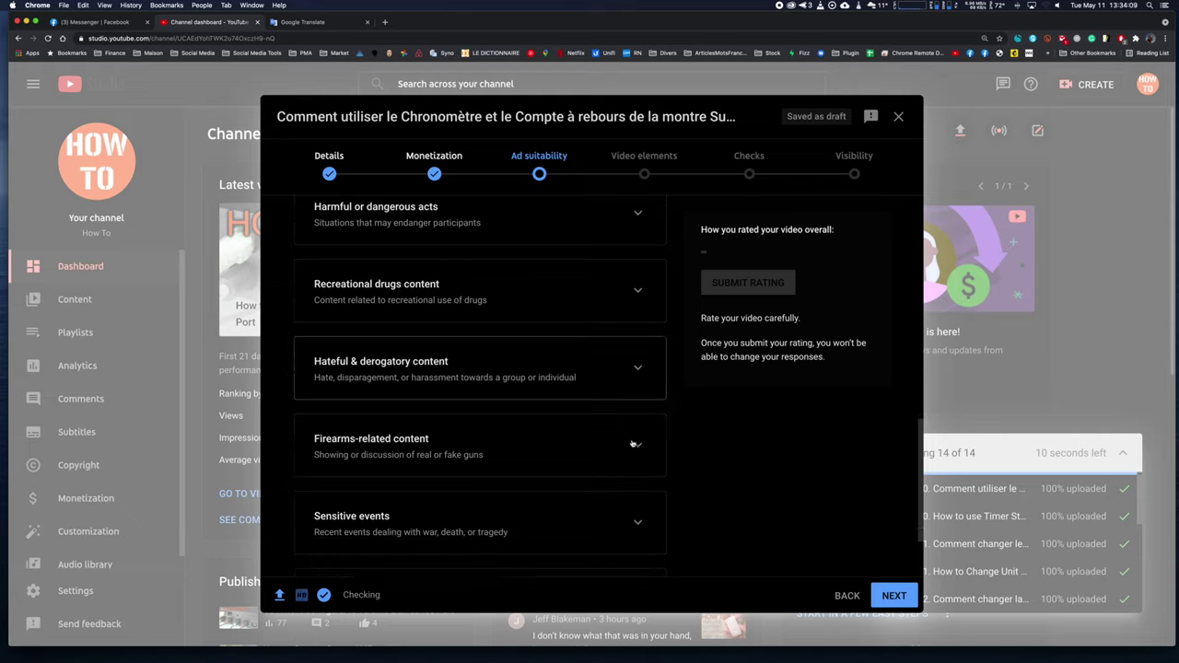
scroll(632, 444, "down", 3)
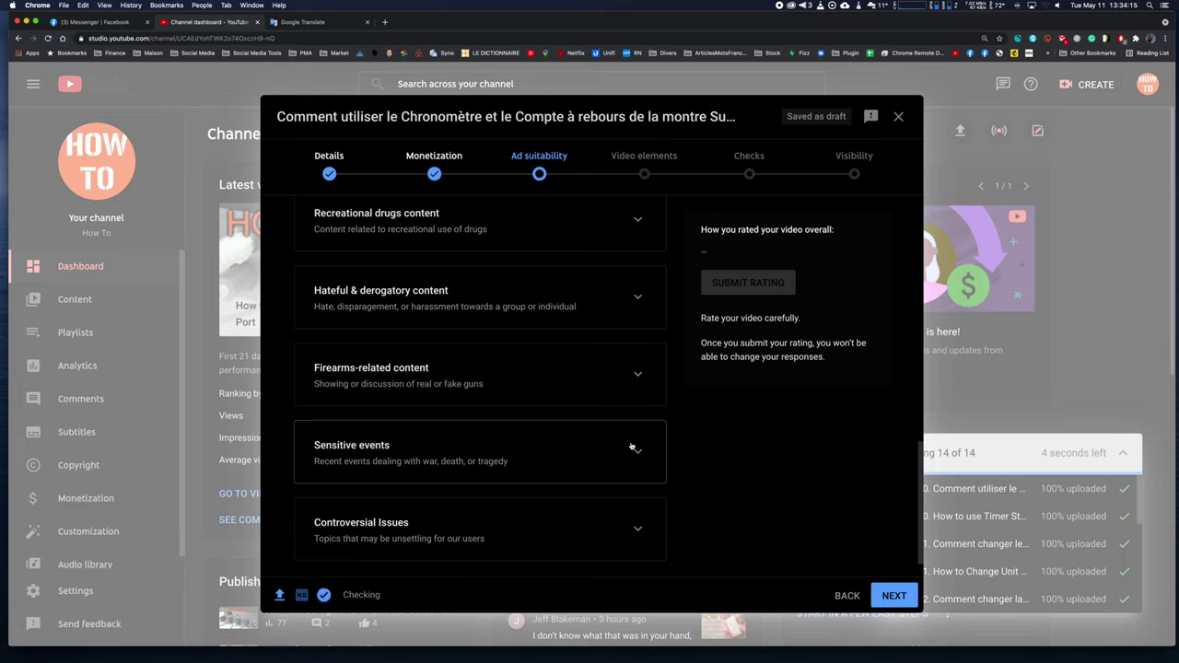
scroll(632, 448, "down", 2)
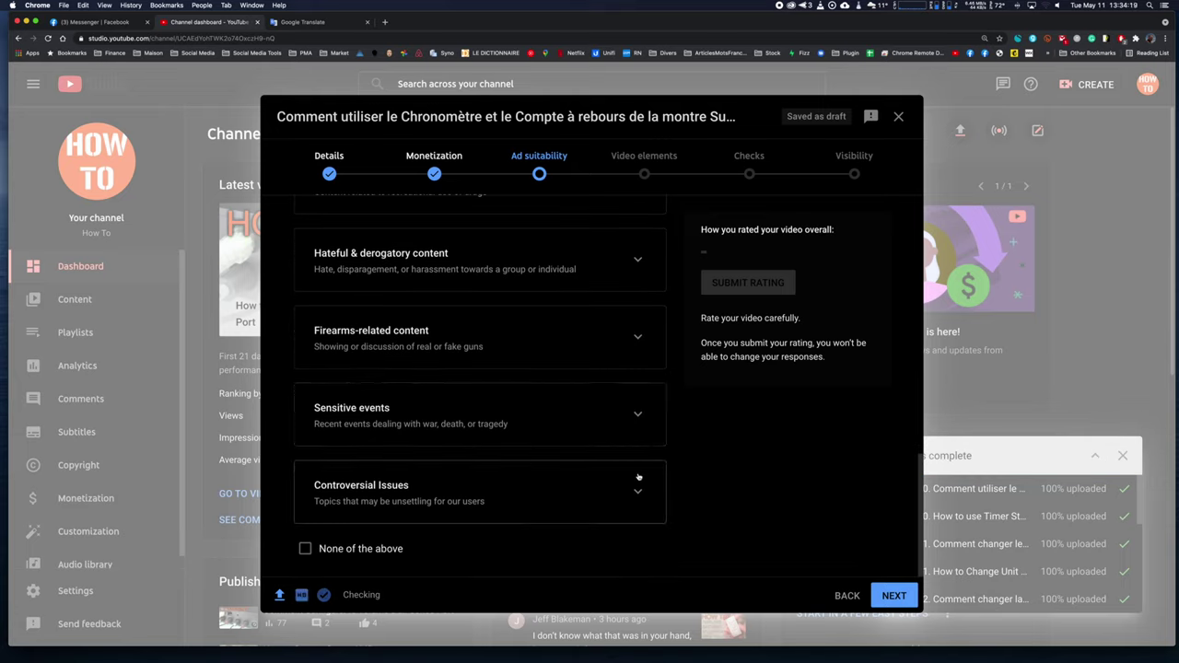
Examine the answer options under Controversial Issues and Sensitive events in the ad suitability questionnaire, then collapse them.
left_click(640, 490)
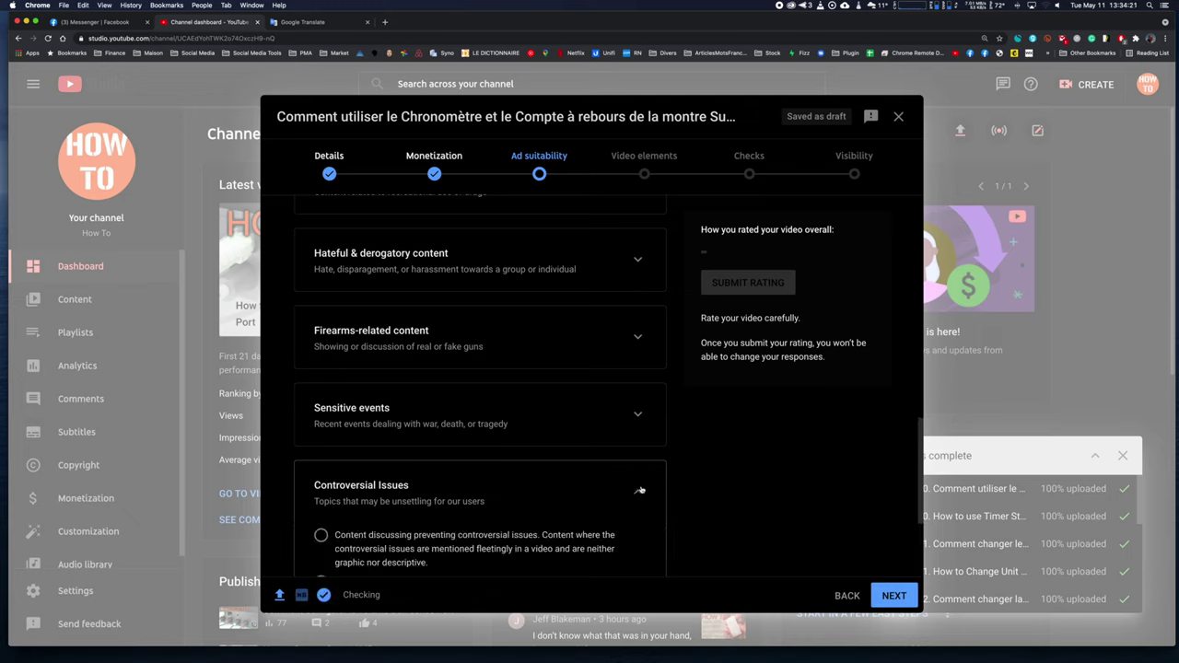
scroll(639, 490, "down", 5)
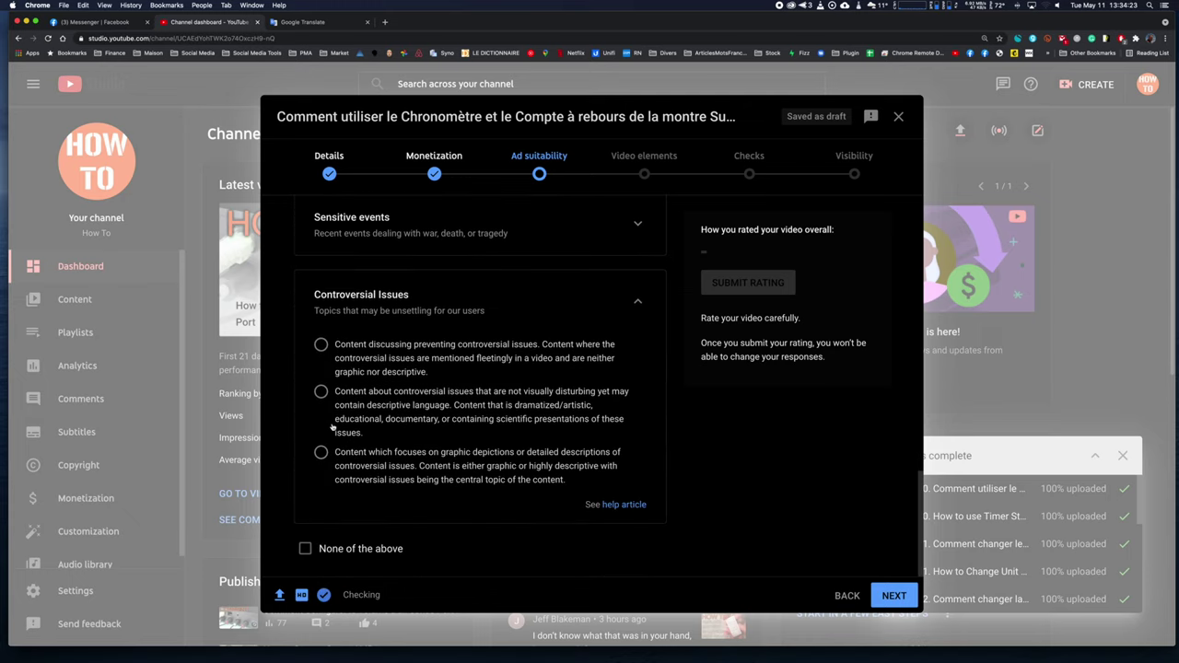
scroll(573, 443, "up", 3)
left_click(638, 368)
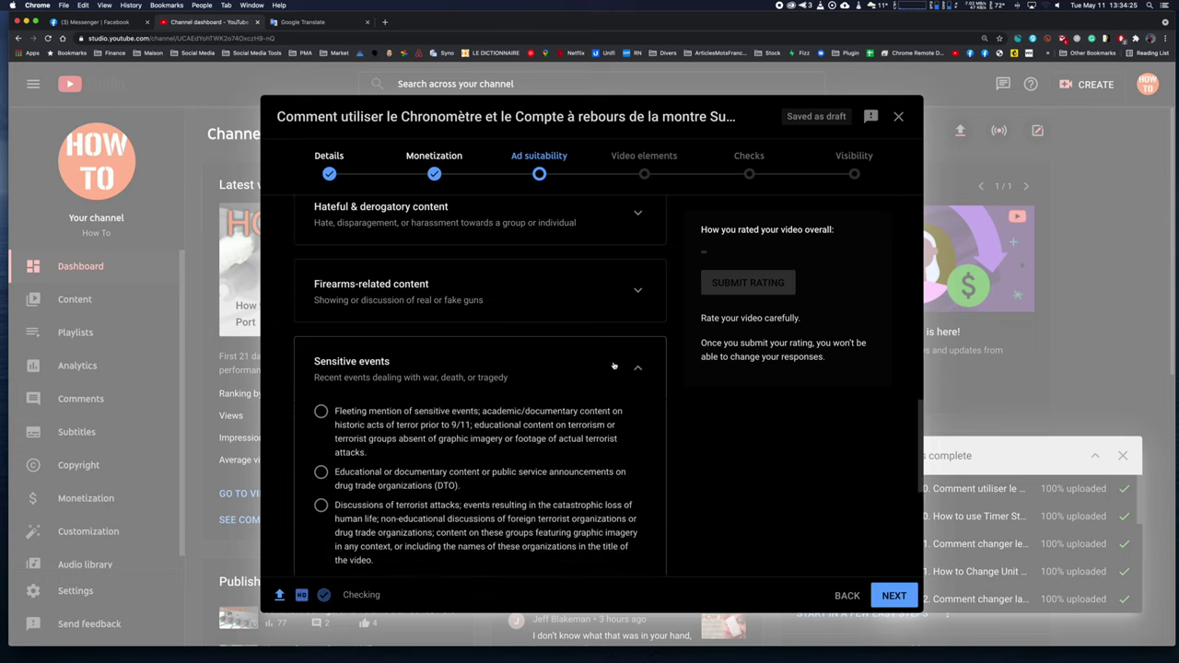
left_click(638, 368)
left_click(642, 434)
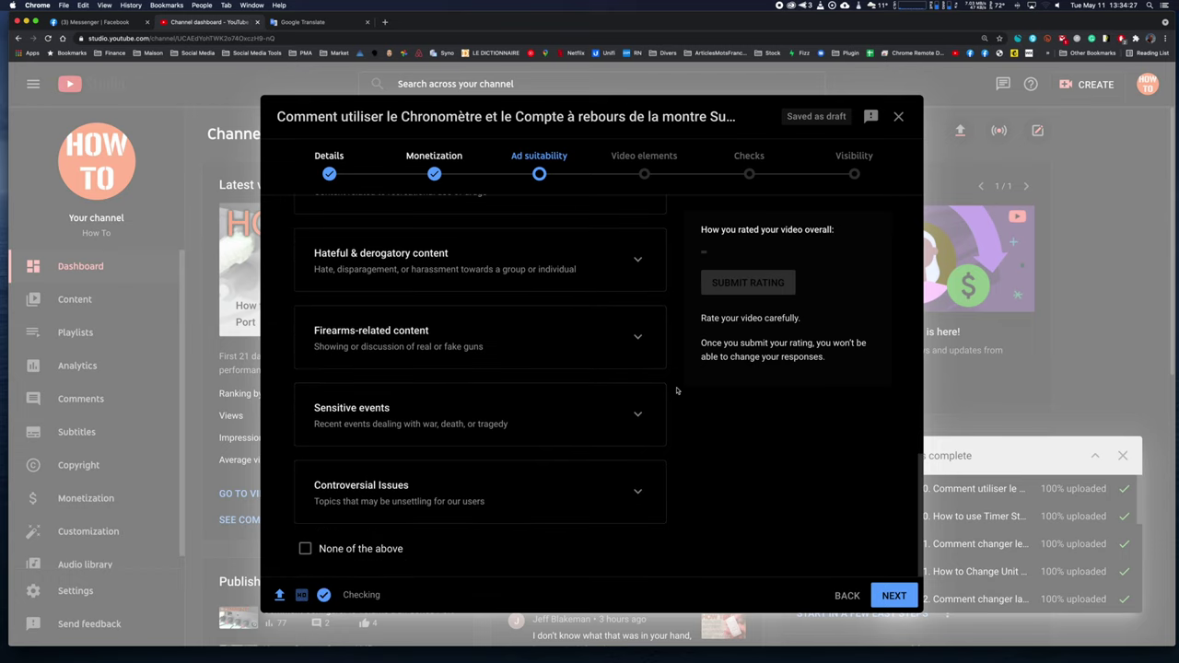
scroll(614, 403, "up", 8)
scroll(614, 403, "down", 8)
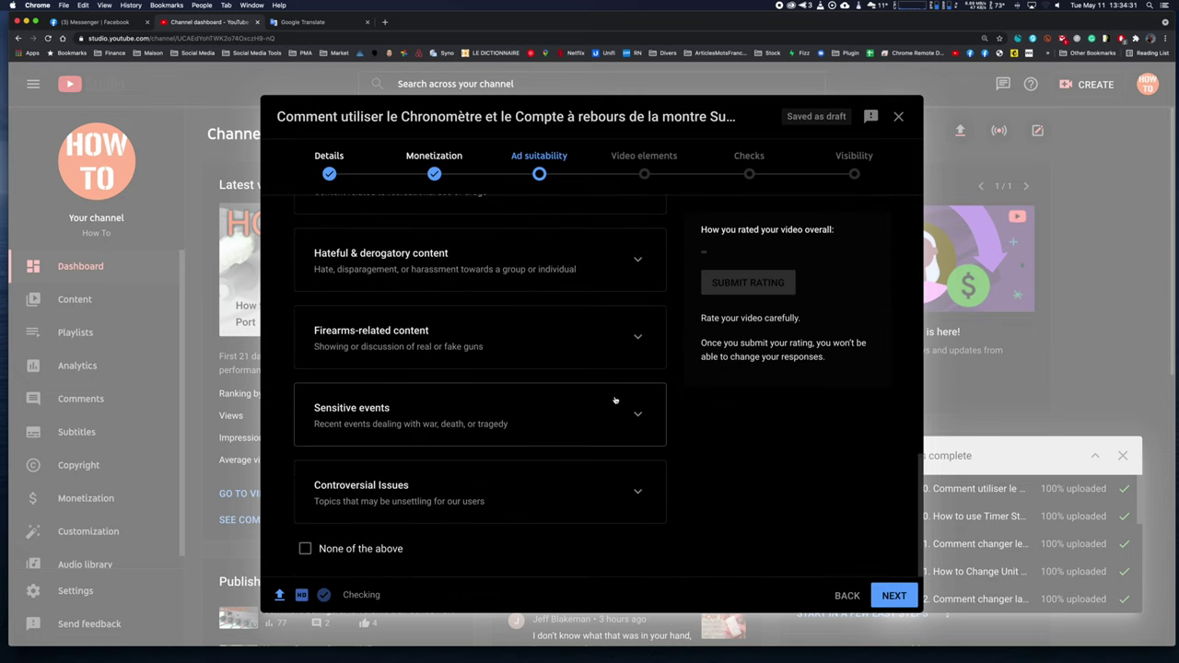
Declare that None of the above content categories applies to the video and review its eligible revenue sources.
left_click(304, 550)
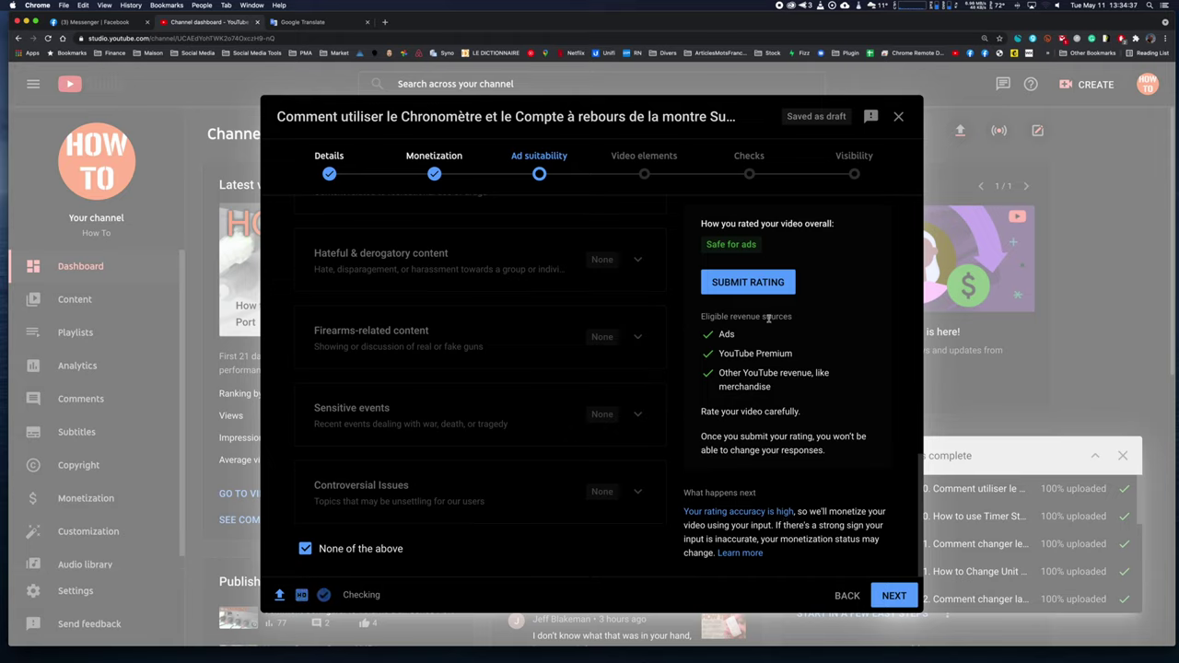
double_click(723, 334)
left_click_drag(720, 354, 811, 354)
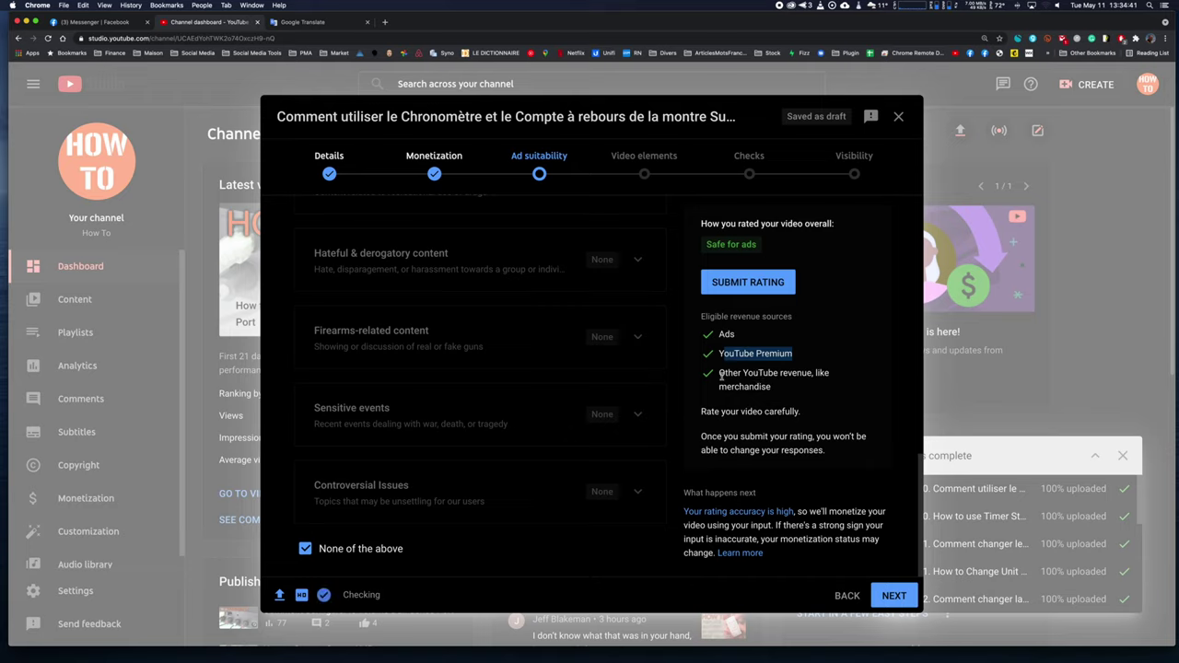
left_click_drag(721, 374, 819, 384)
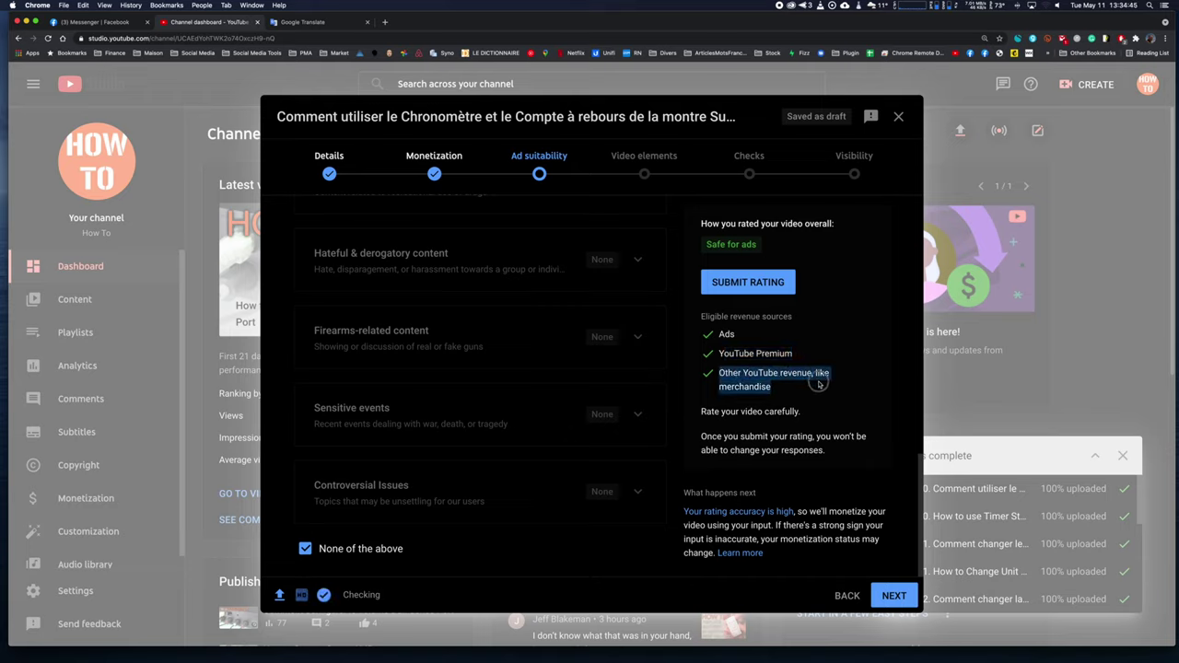
left_click(819, 384)
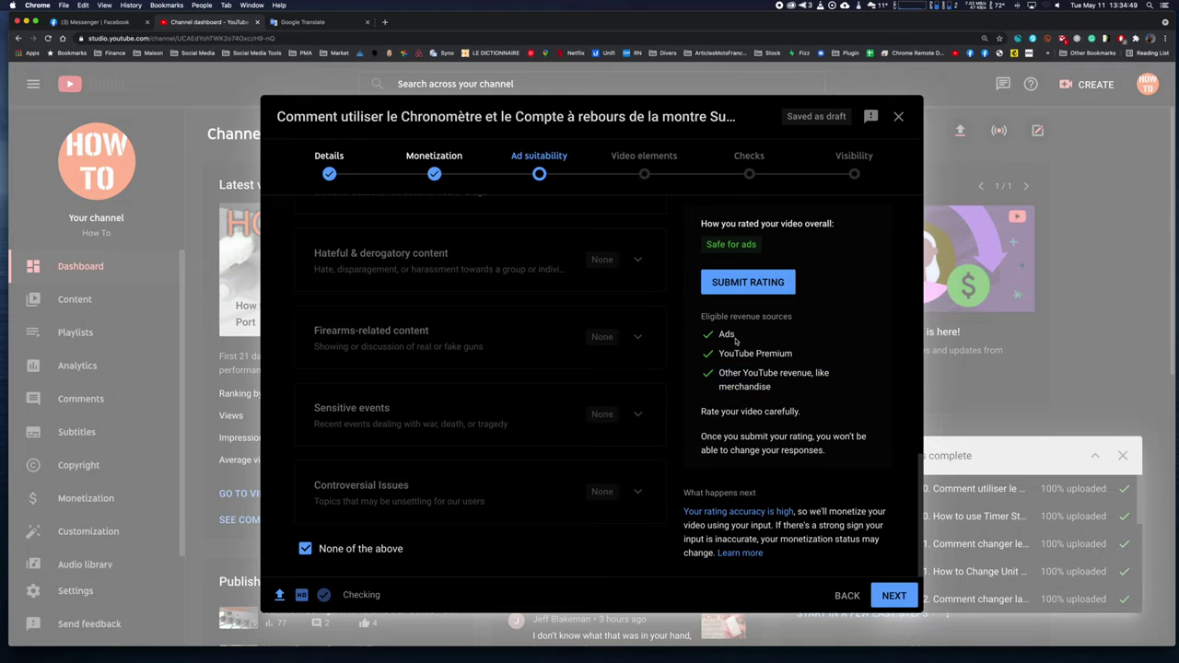
Submit the video's ad suitability rating and continue to the Video elements stage.
scroll(453, 378, "up", 2)
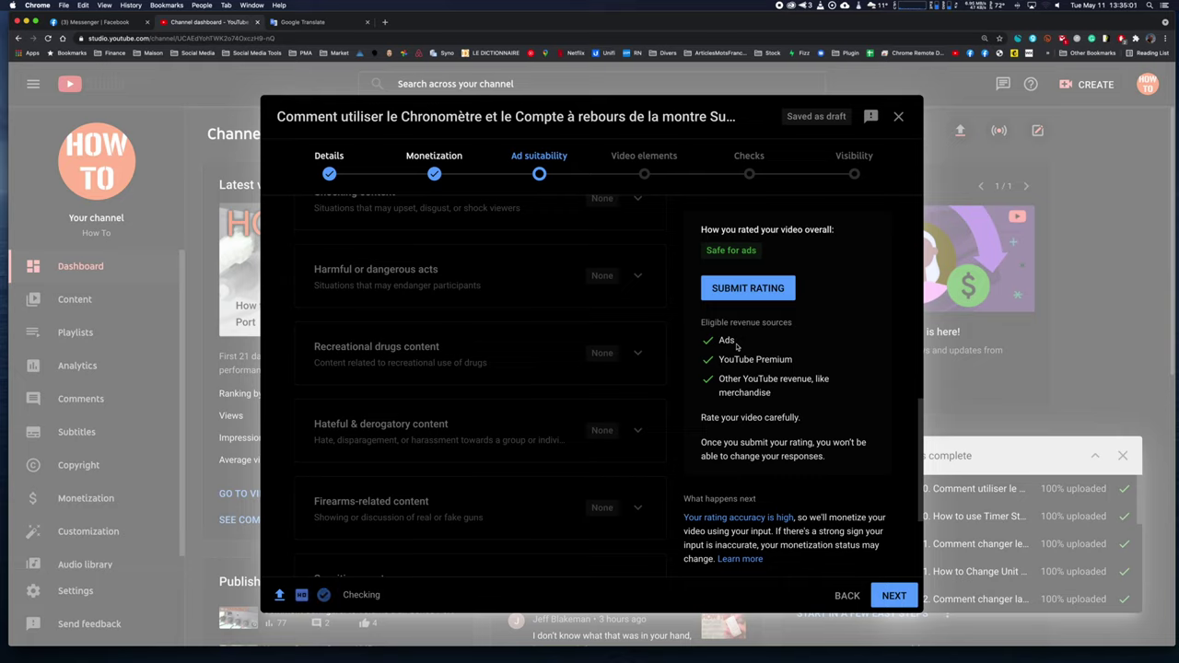
scroll(686, 364, "up", 2)
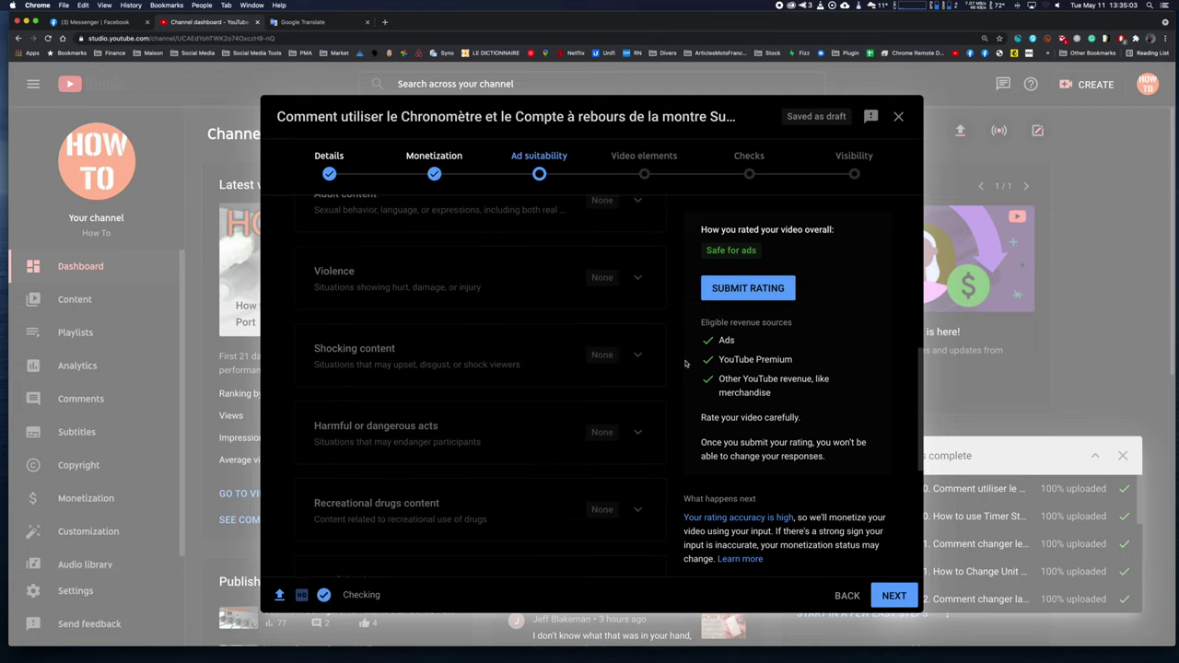
scroll(686, 364, "up", 1)
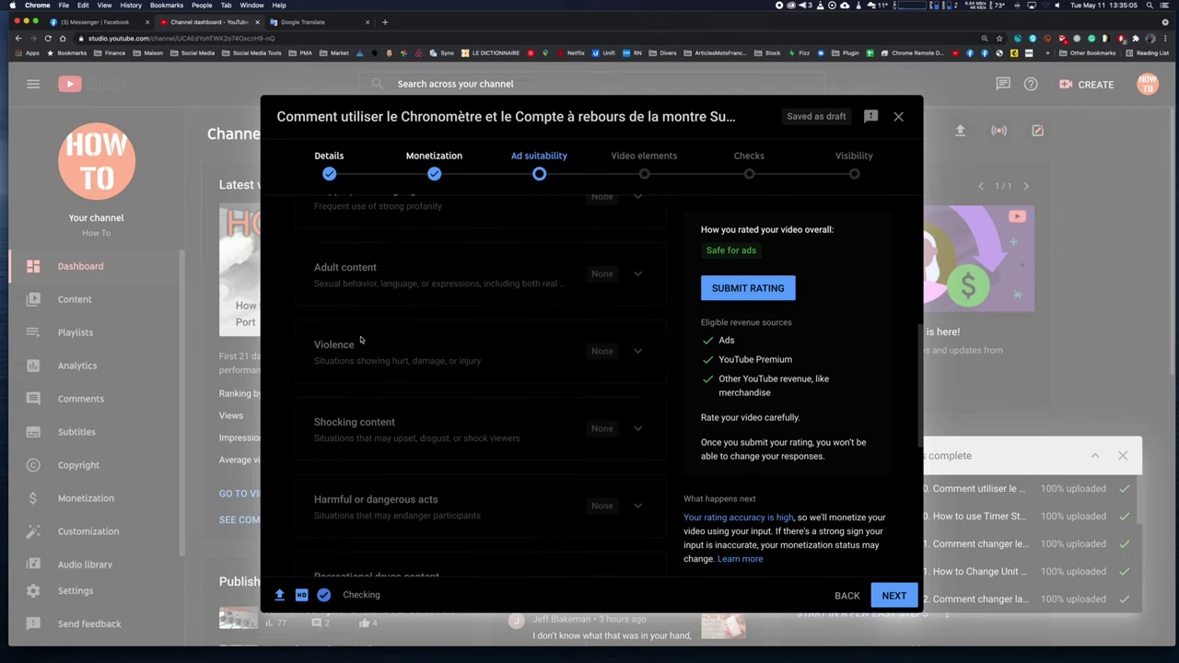
scroll(330, 345, "up", 1)
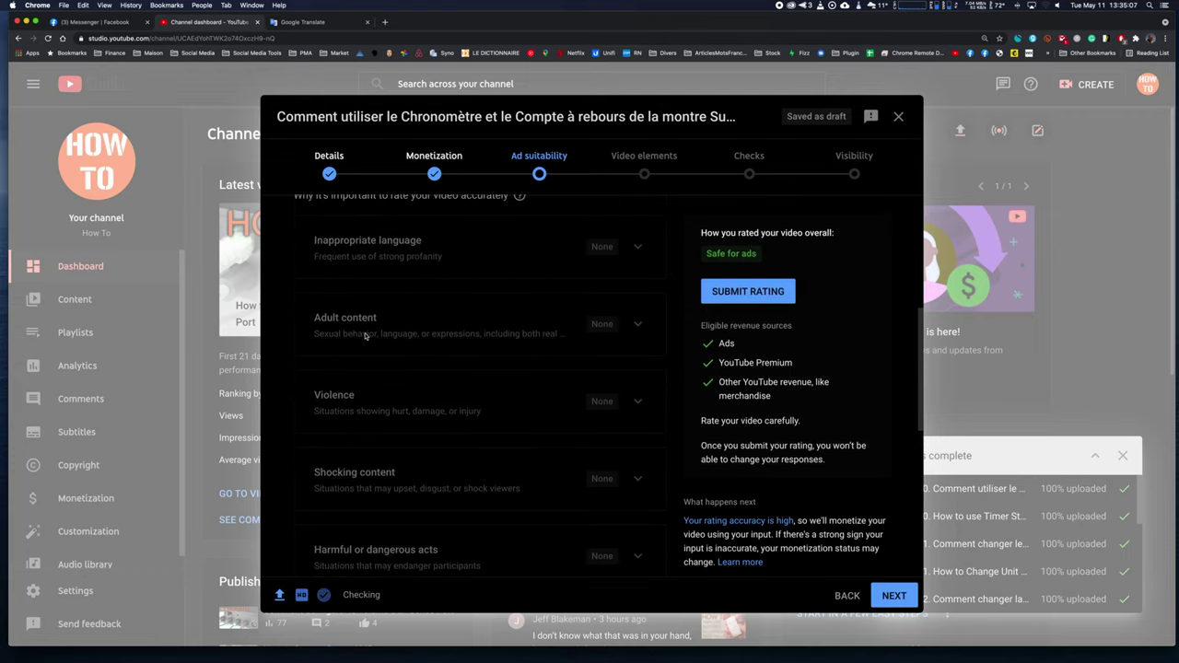
scroll(365, 336, "down", 5)
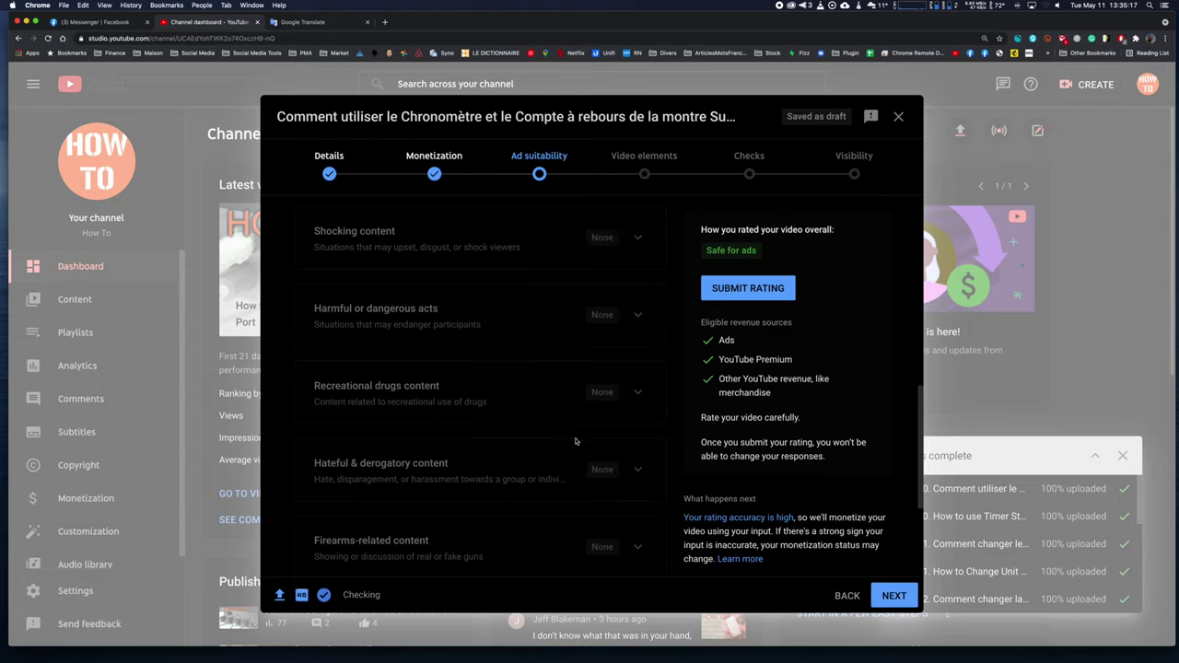
scroll(573, 440, "down", 3)
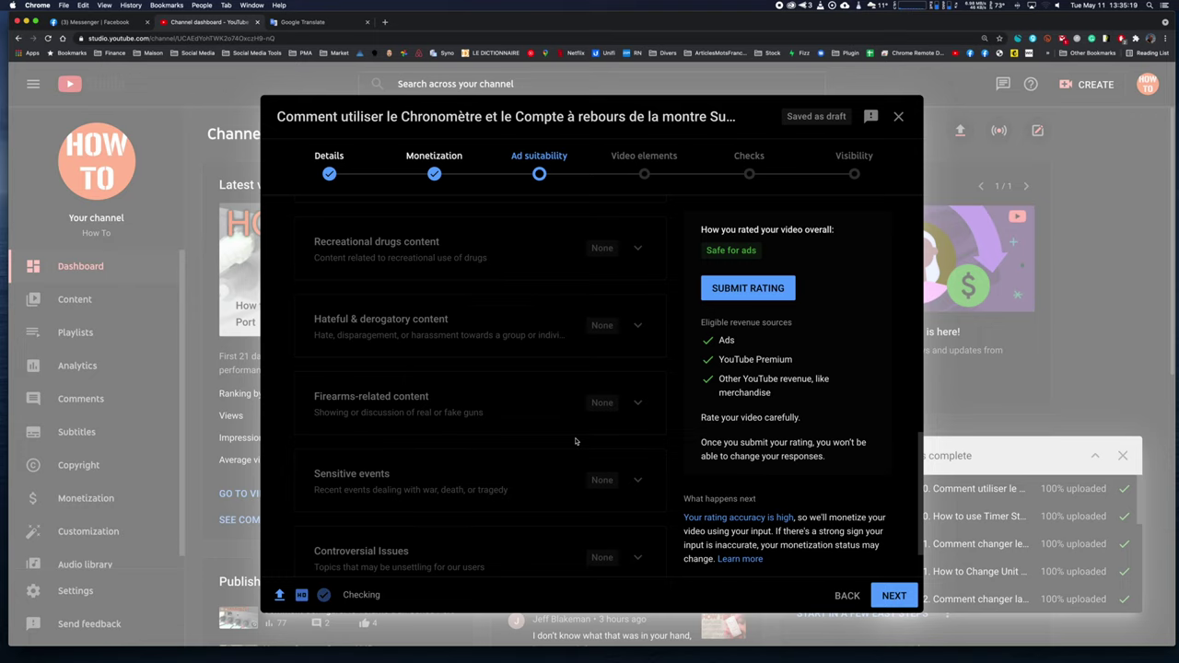
scroll(575, 441, "down", 2)
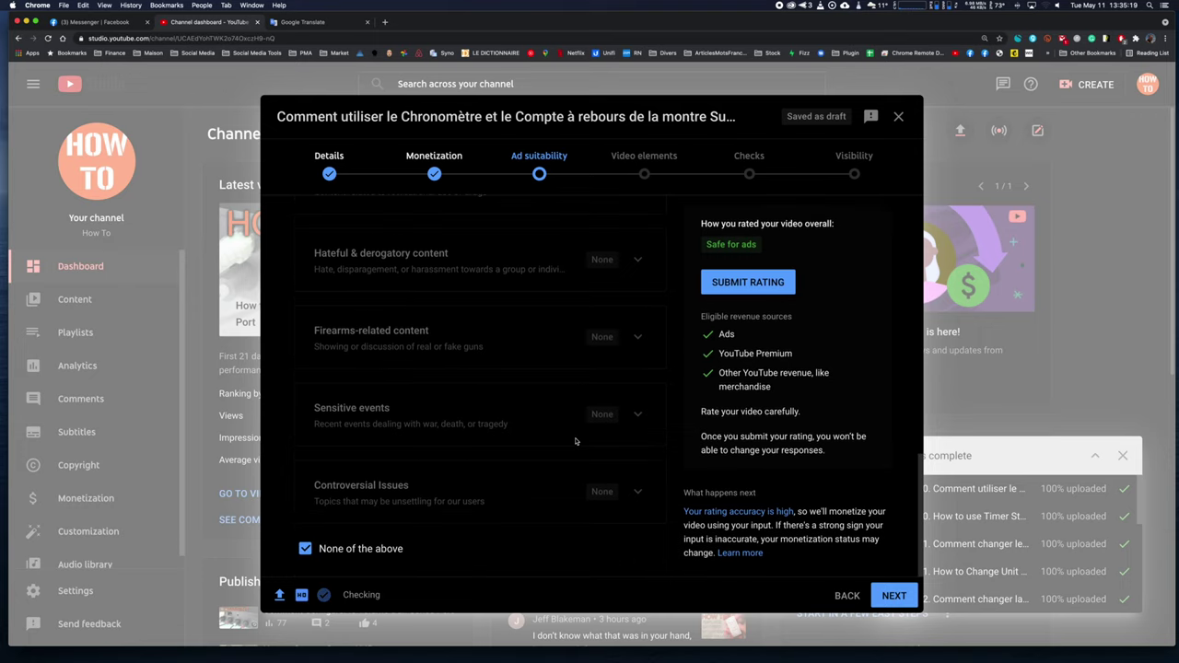
left_click(894, 597)
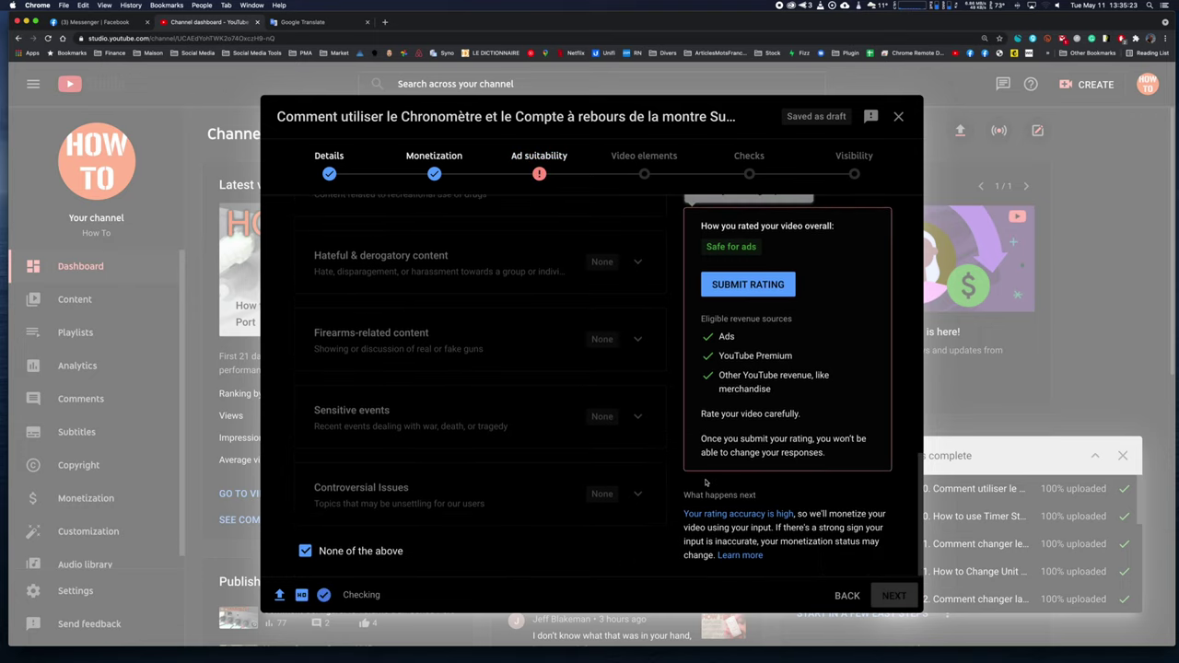
left_click(754, 288)
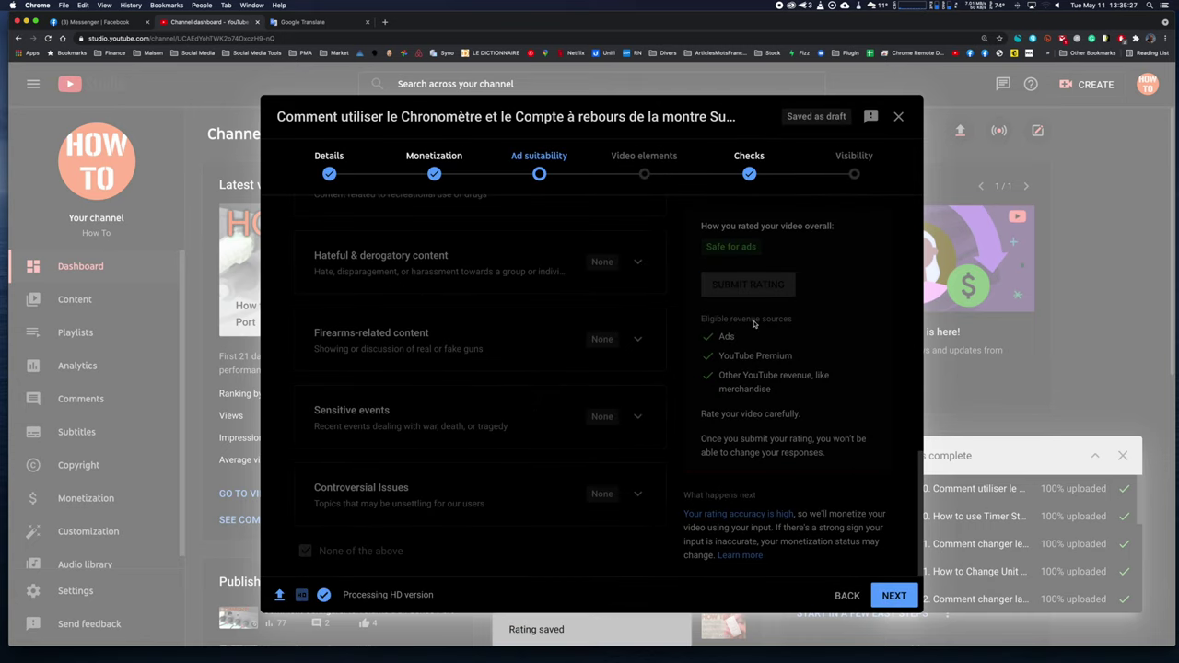
left_click(894, 594)
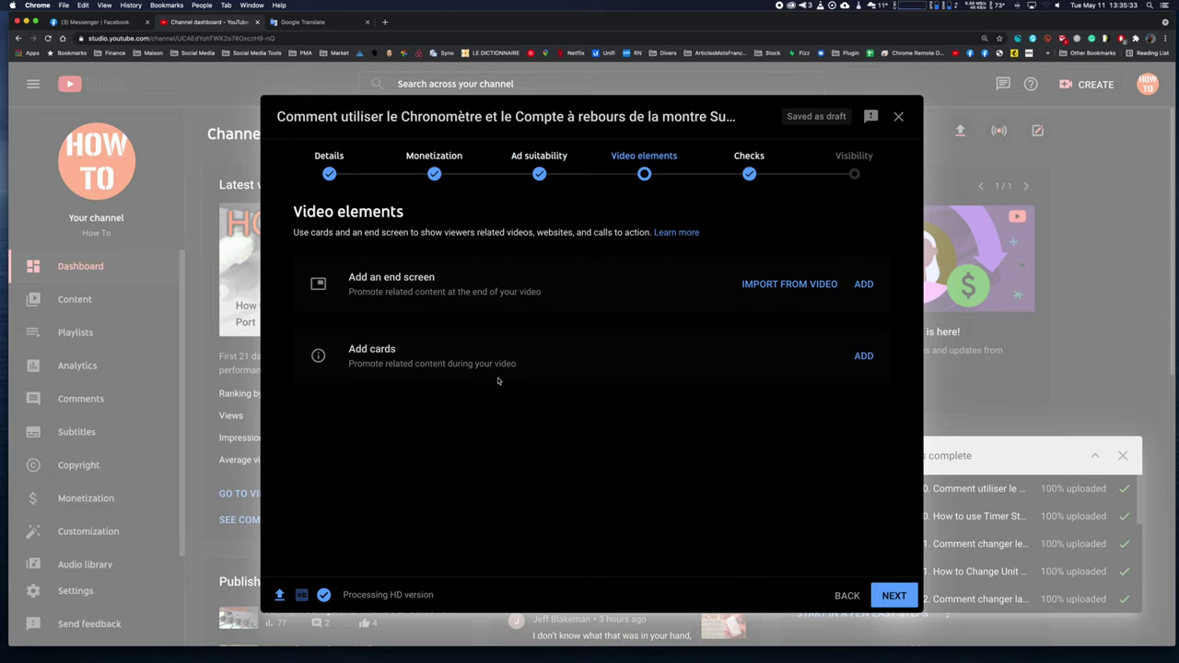
Try an end screen imported from the "Comment Configurer le..." video, preview its elements and discard the changes.
left_click(756, 285)
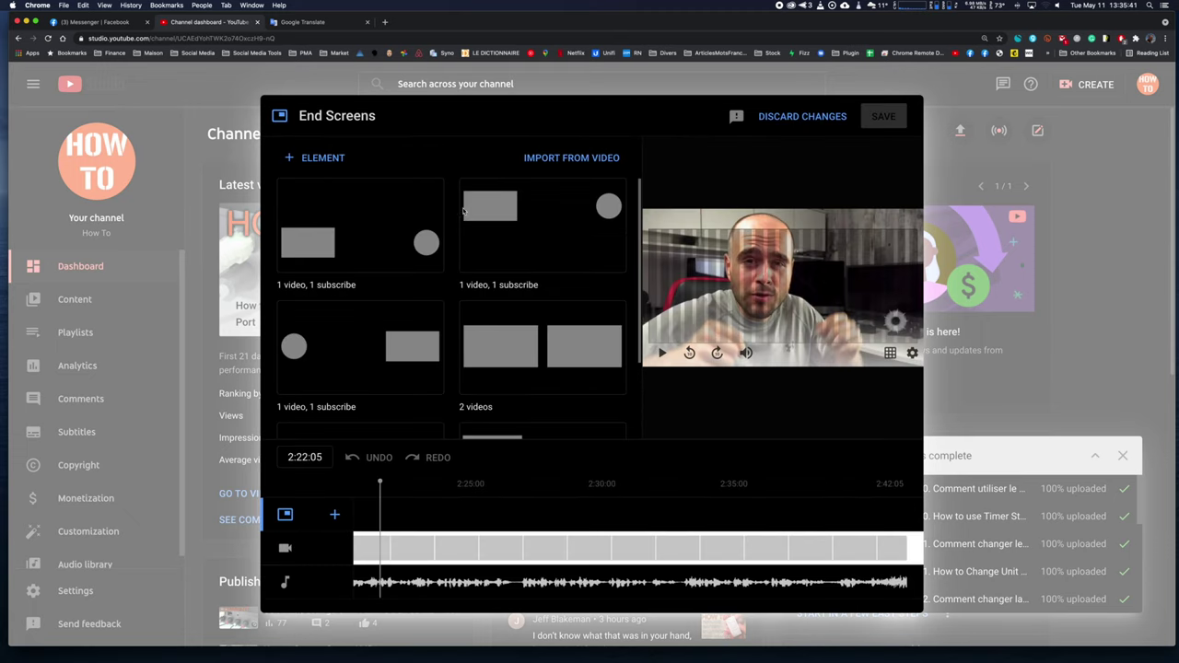
left_click(554, 159)
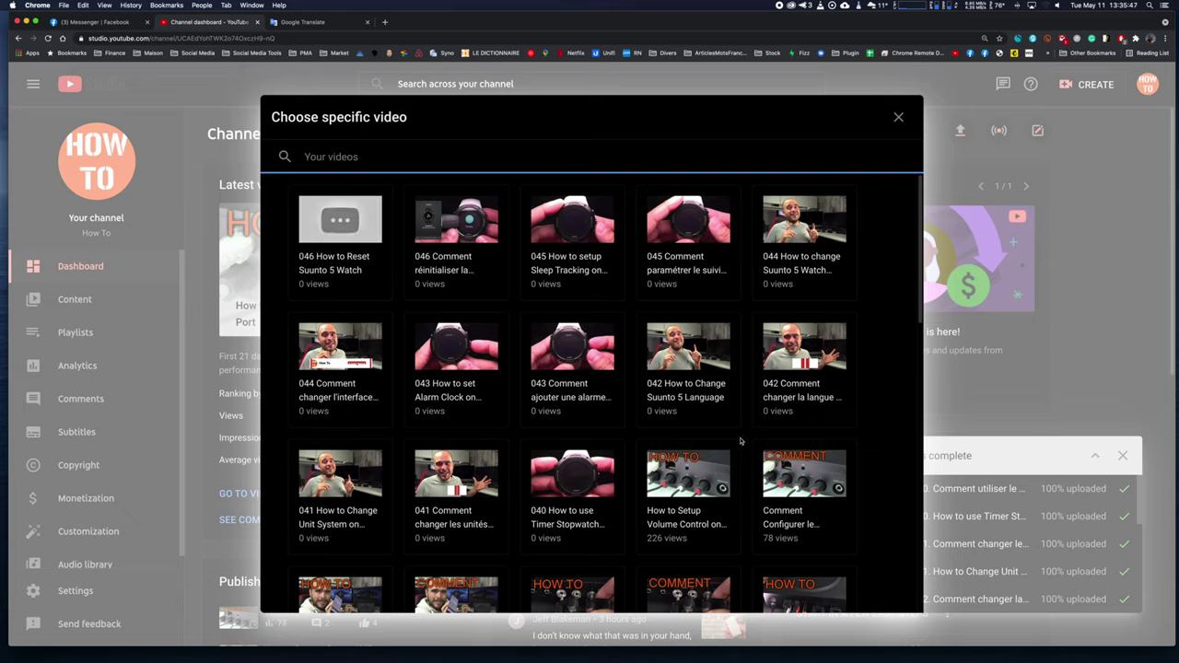
left_click(792, 475)
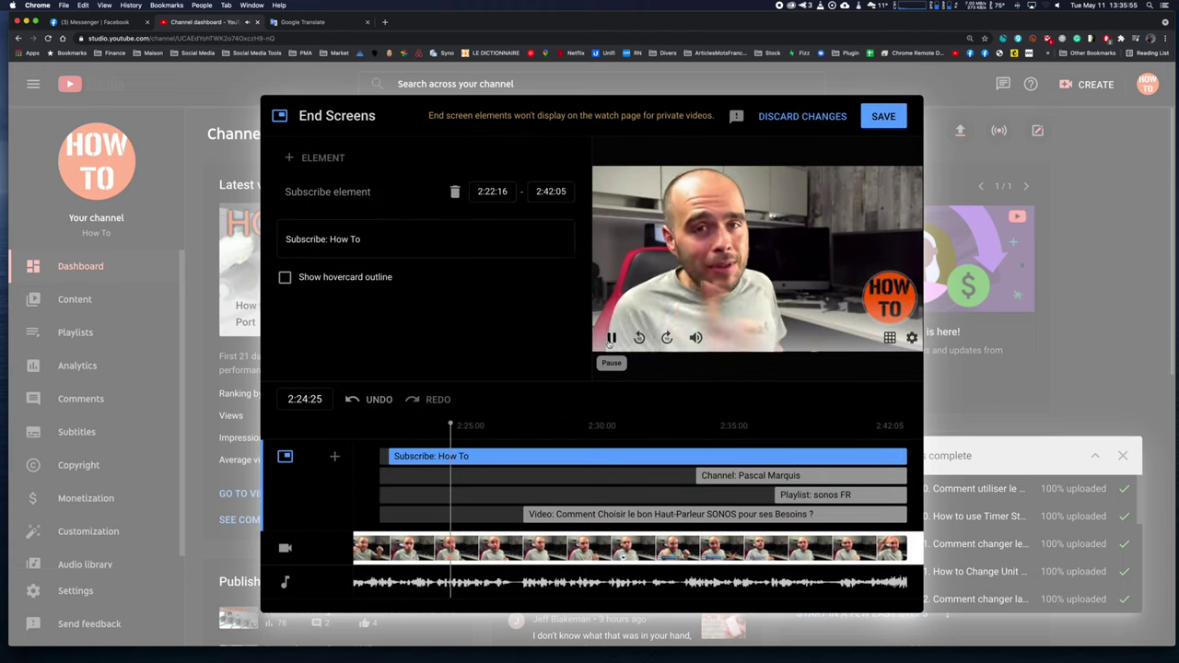
left_click(405, 426)
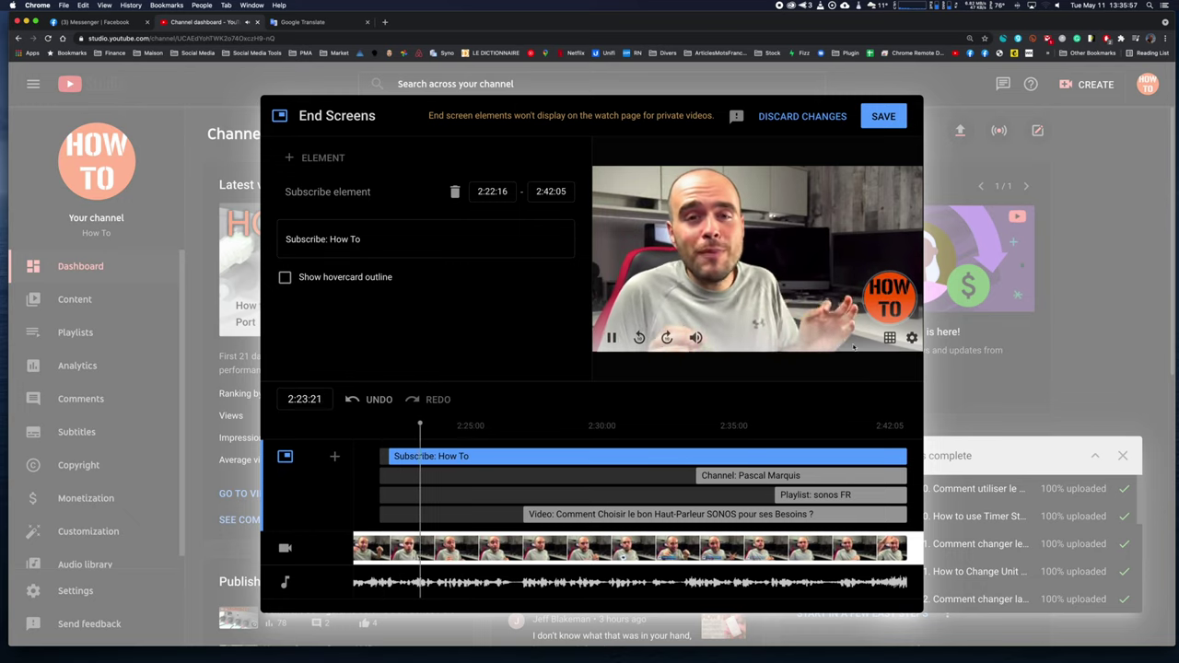
mouse_move(881, 306)
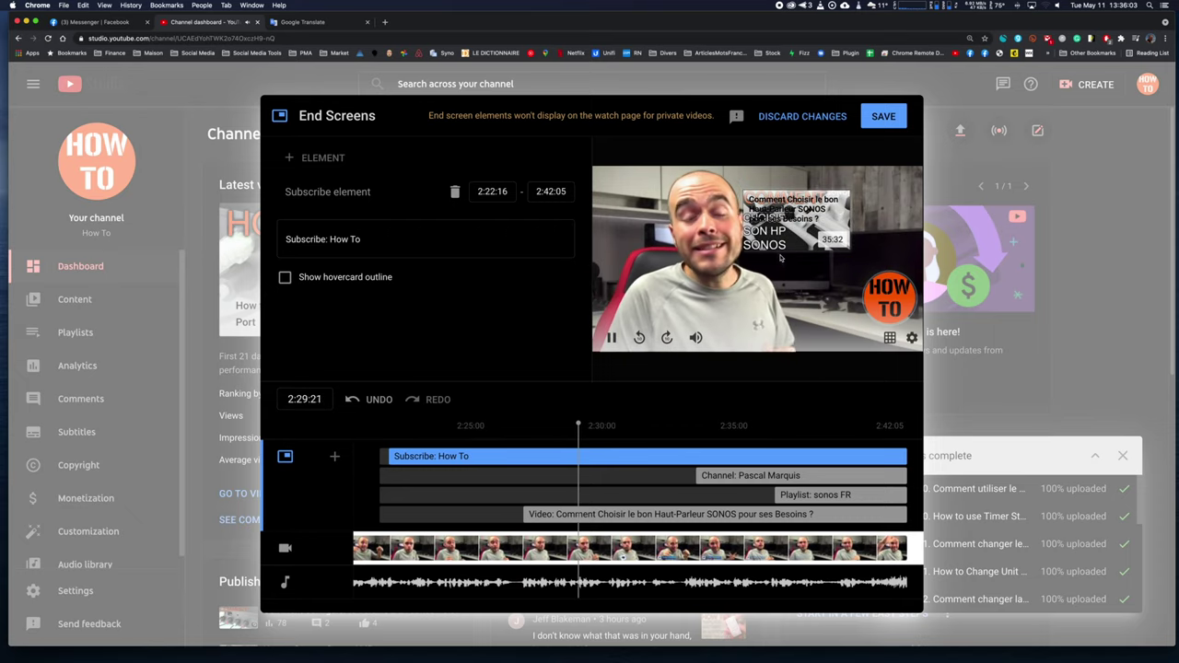
left_click(793, 125)
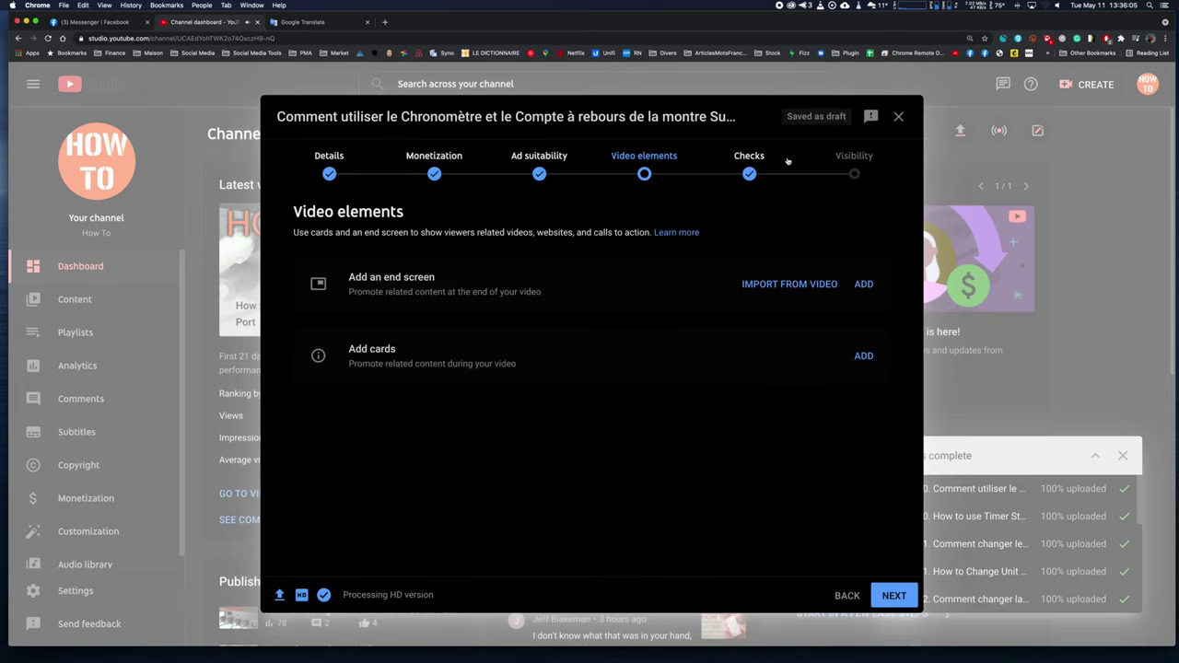
Import the end screen from the "Comment Supprimer une pesée Renpho" video, preview its elements and save it.
left_click(770, 283)
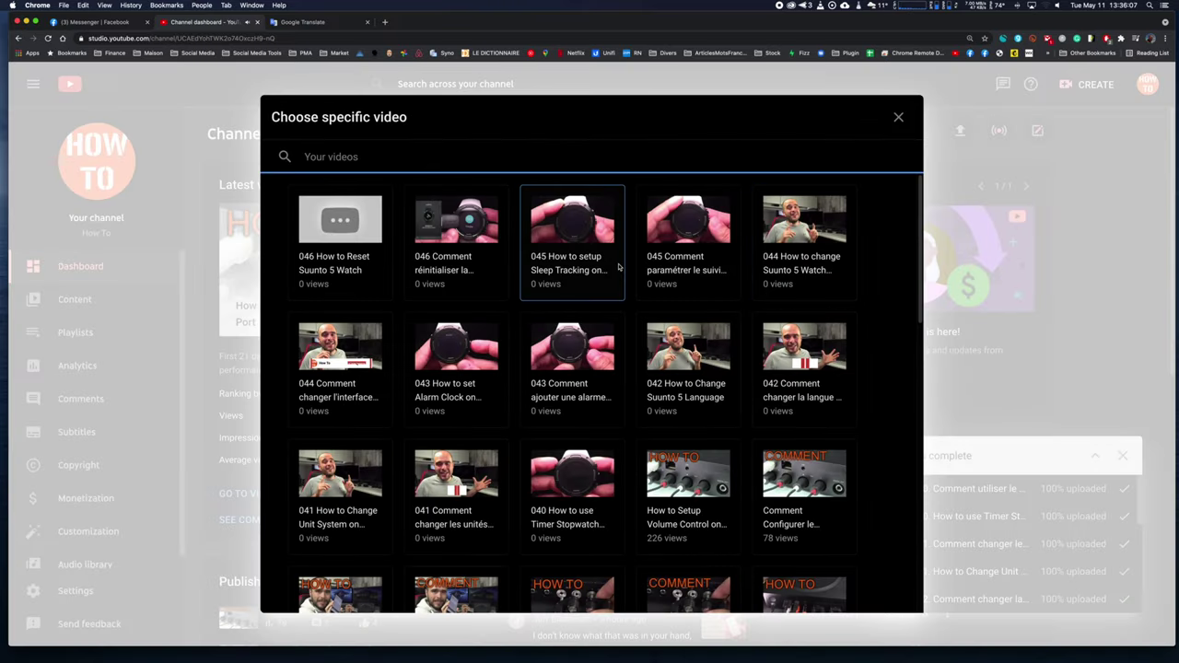
scroll(731, 438, "down", 2)
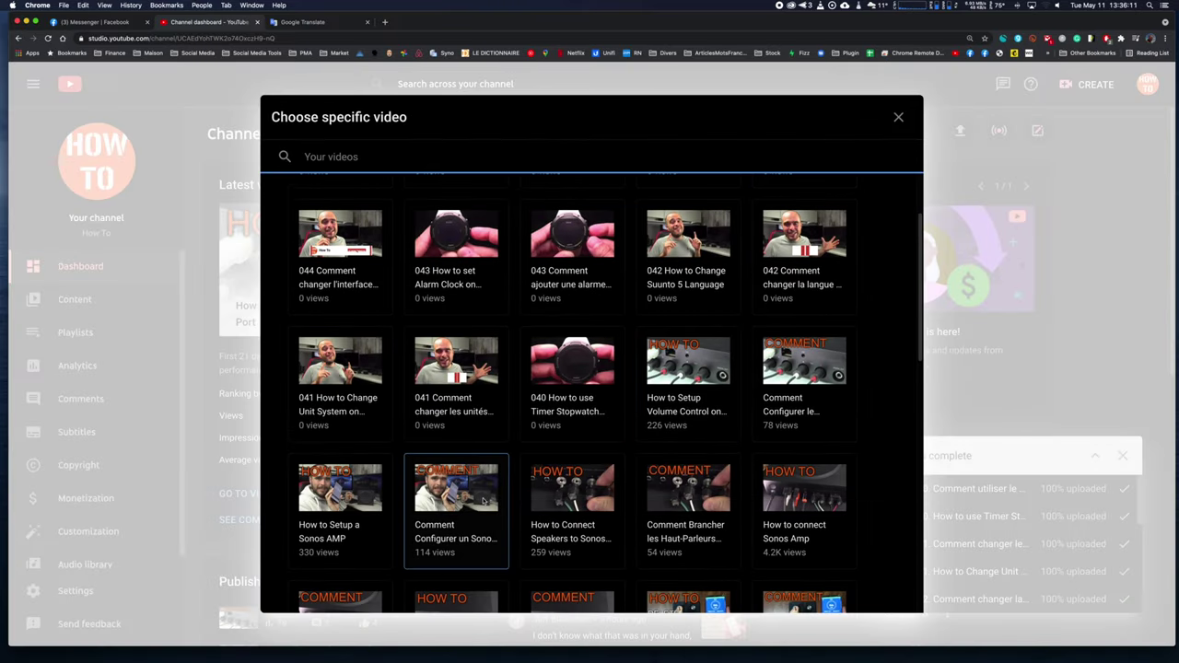
scroll(481, 502, "down", 3)
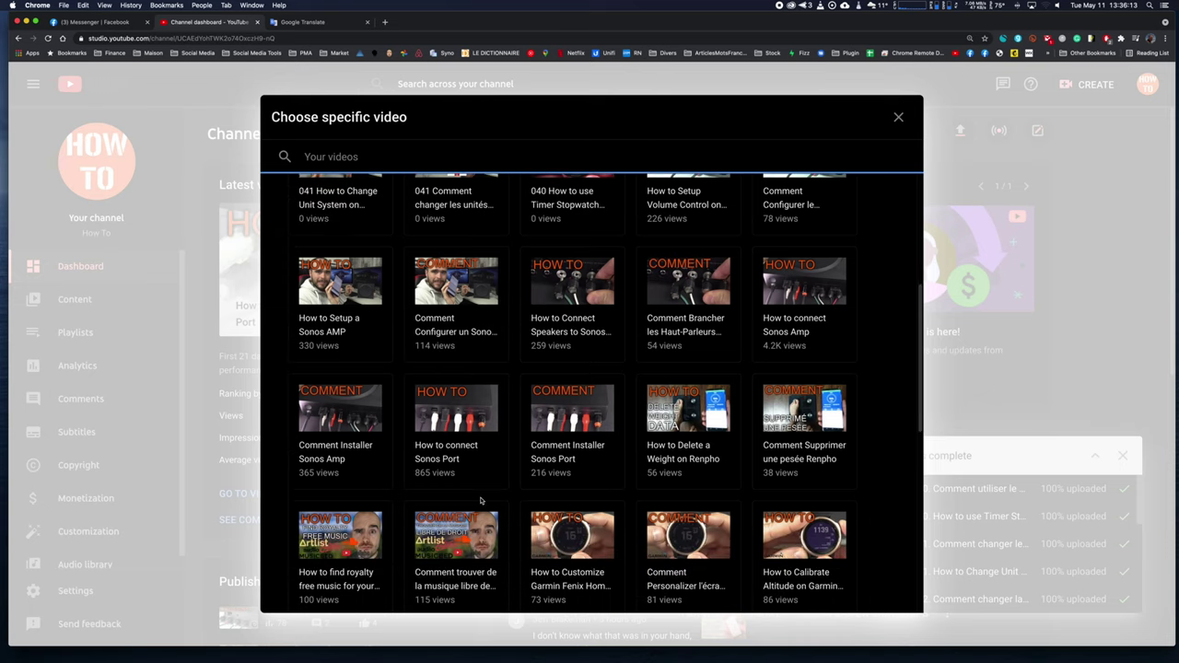
left_click(804, 424)
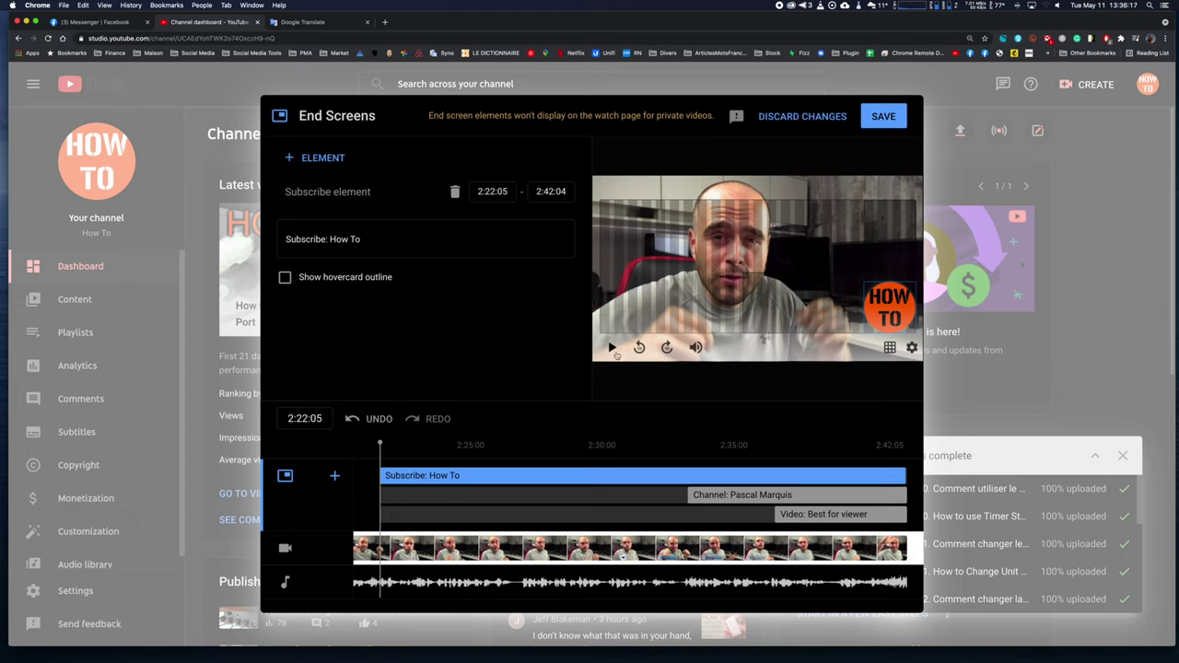
left_click(614, 350)
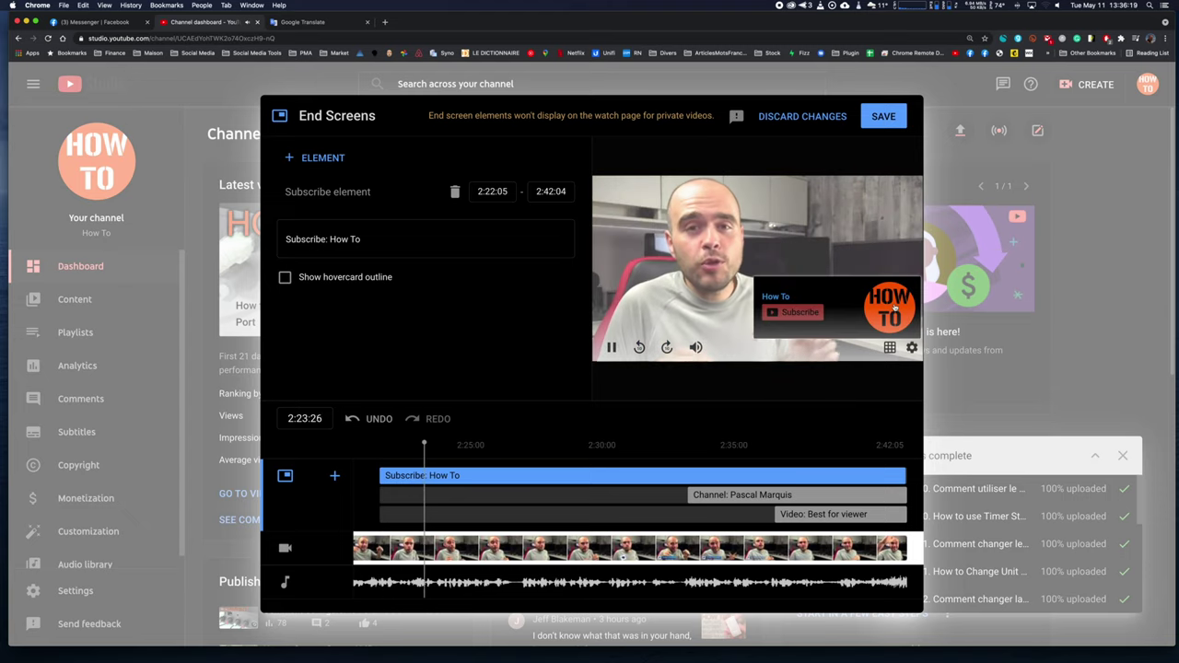
left_click(668, 435)
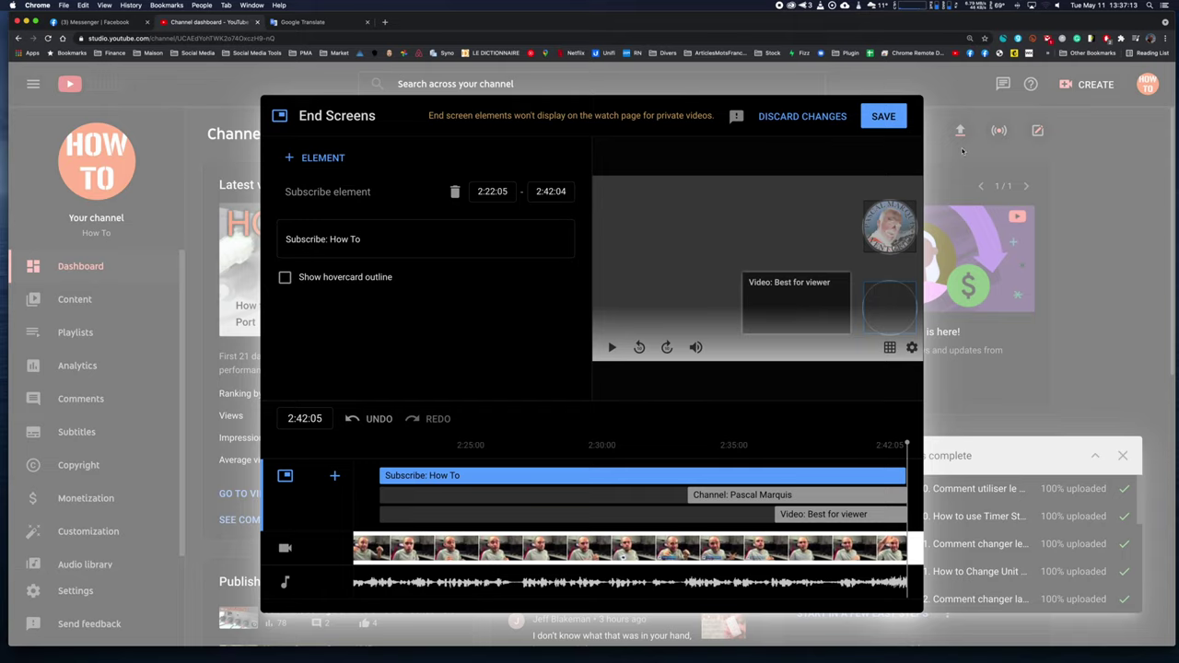
left_click(890, 117)
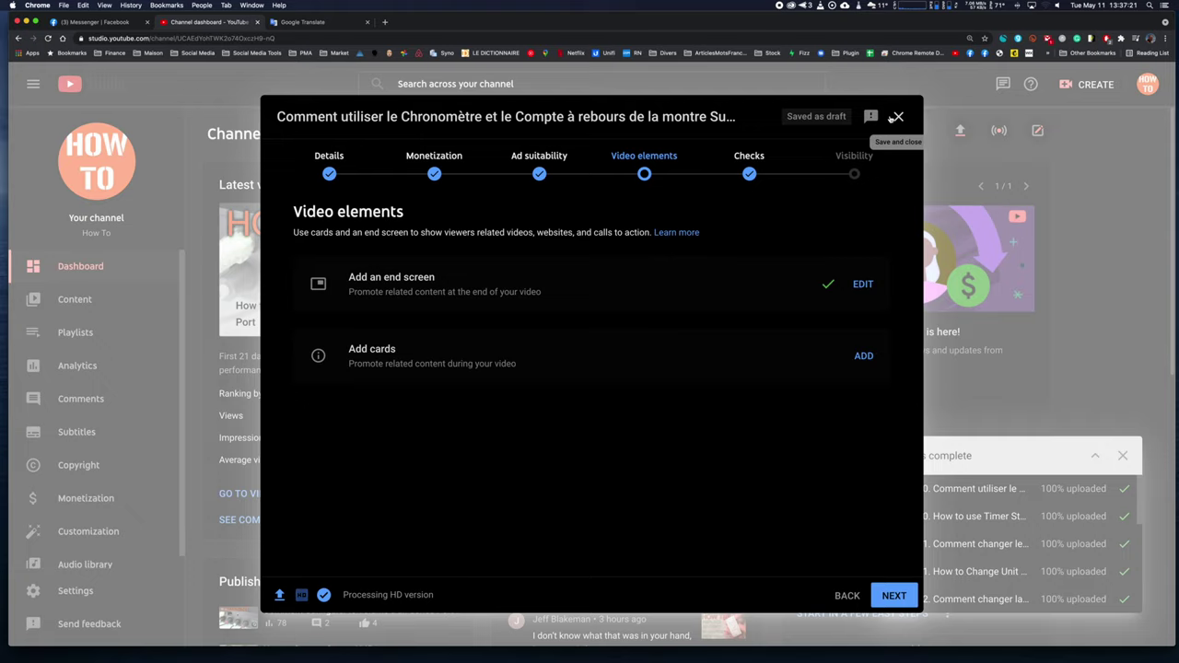
Start adding cards to the video, play it through to 2:09:09 and begin a playlist card at that time.
left_click(864, 356)
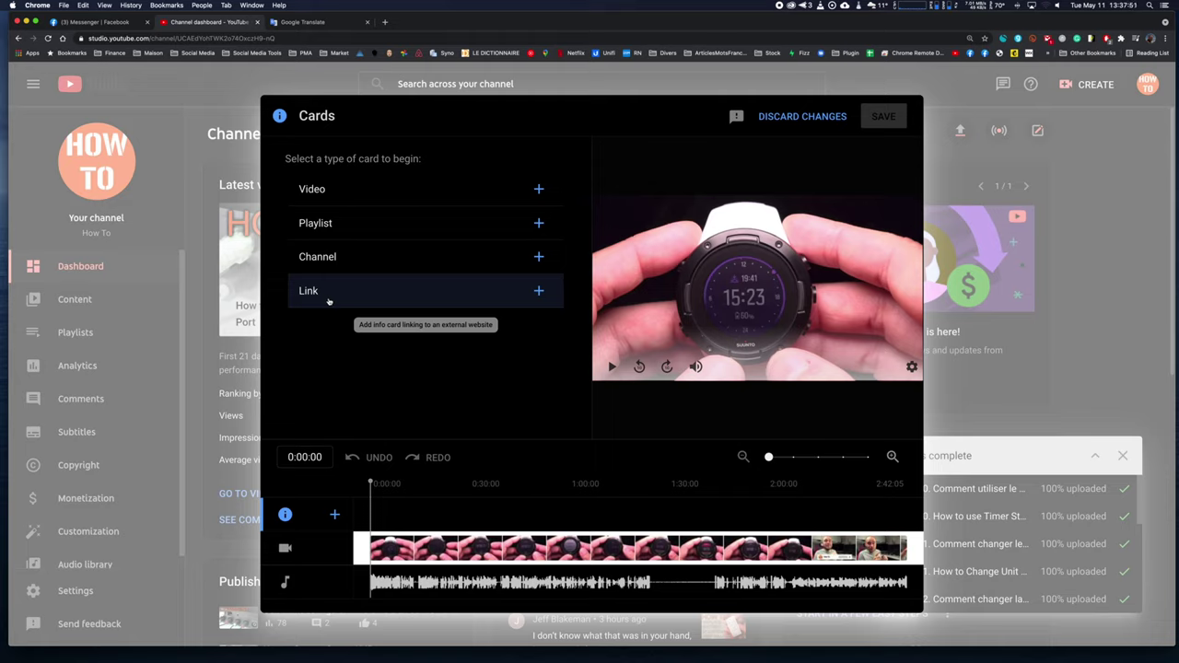
key("XF86AudioRaiseVolume")
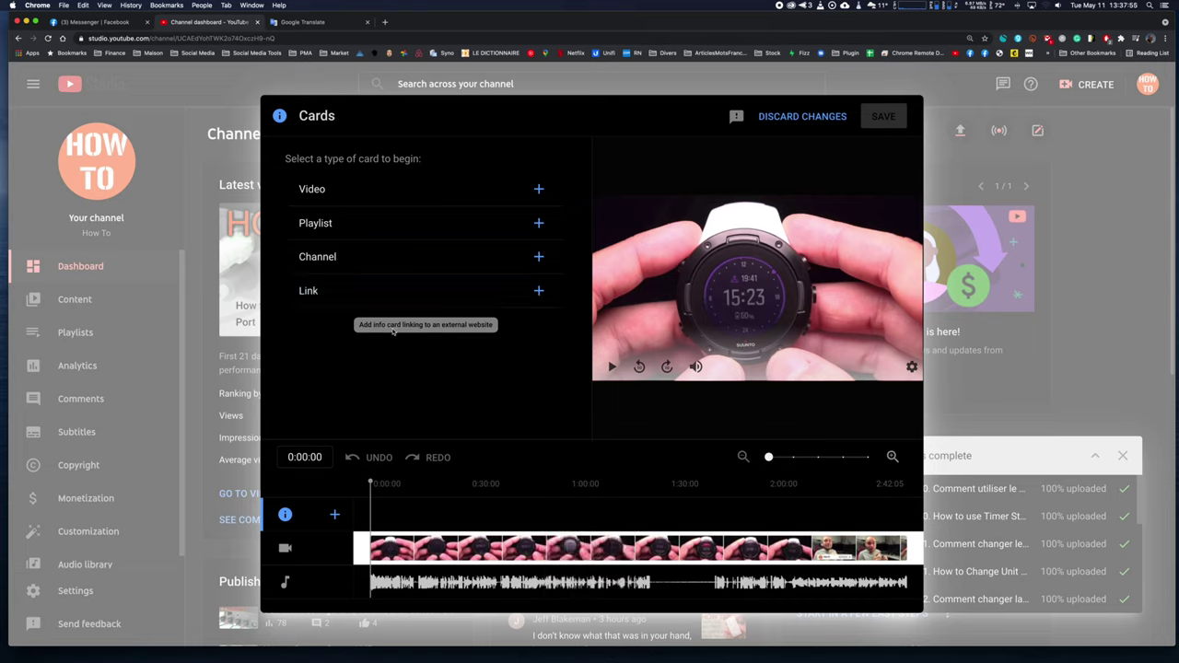
left_click(613, 368)
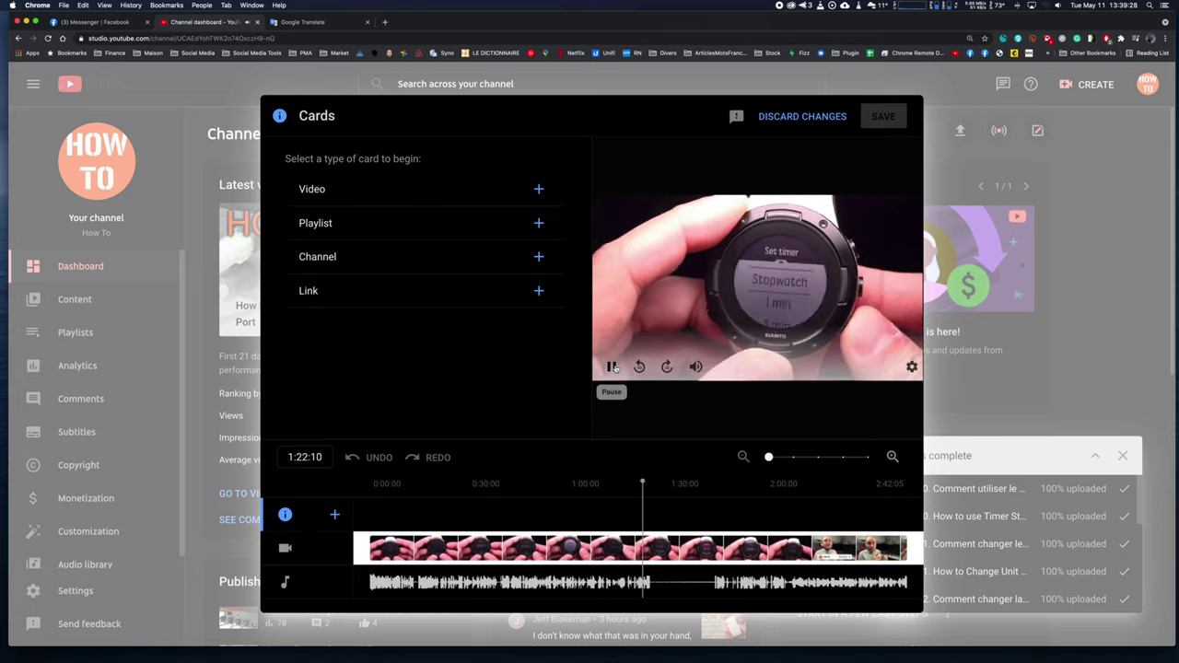
left_click(612, 368)
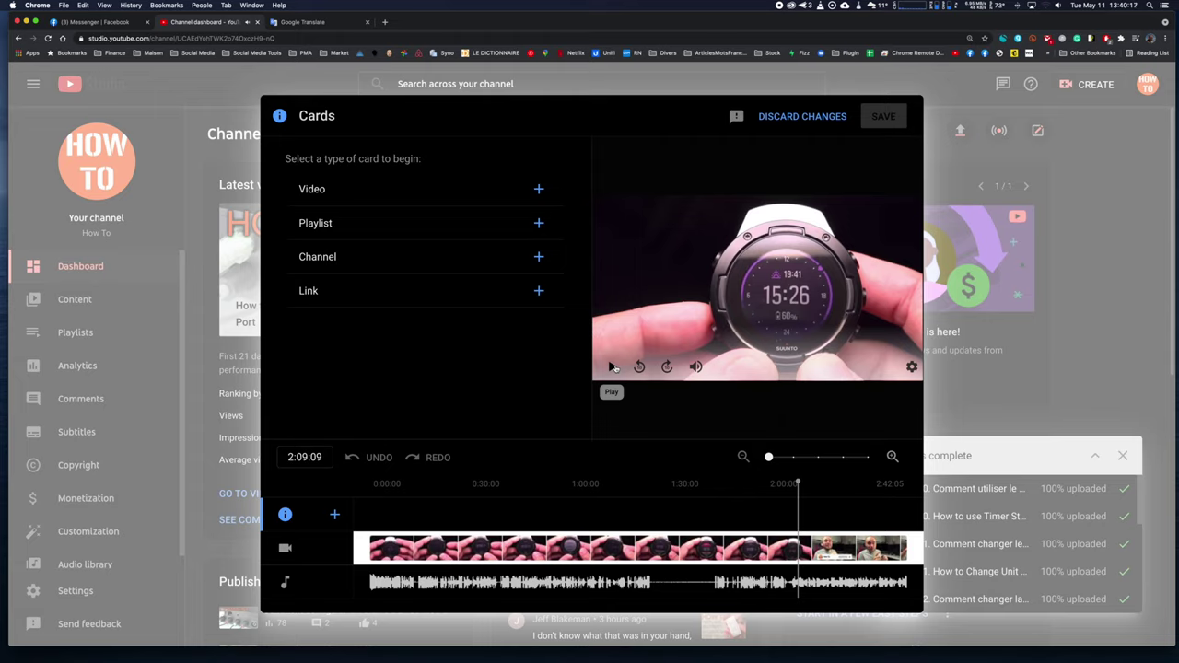
left_click(539, 223)
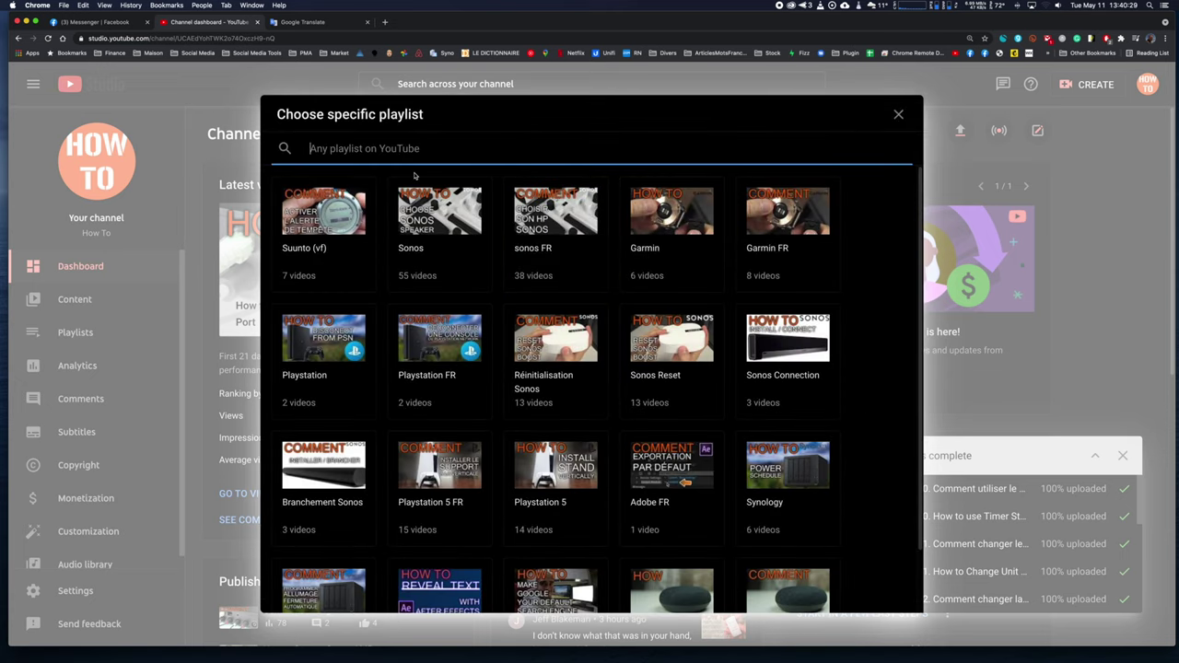
type("suun")
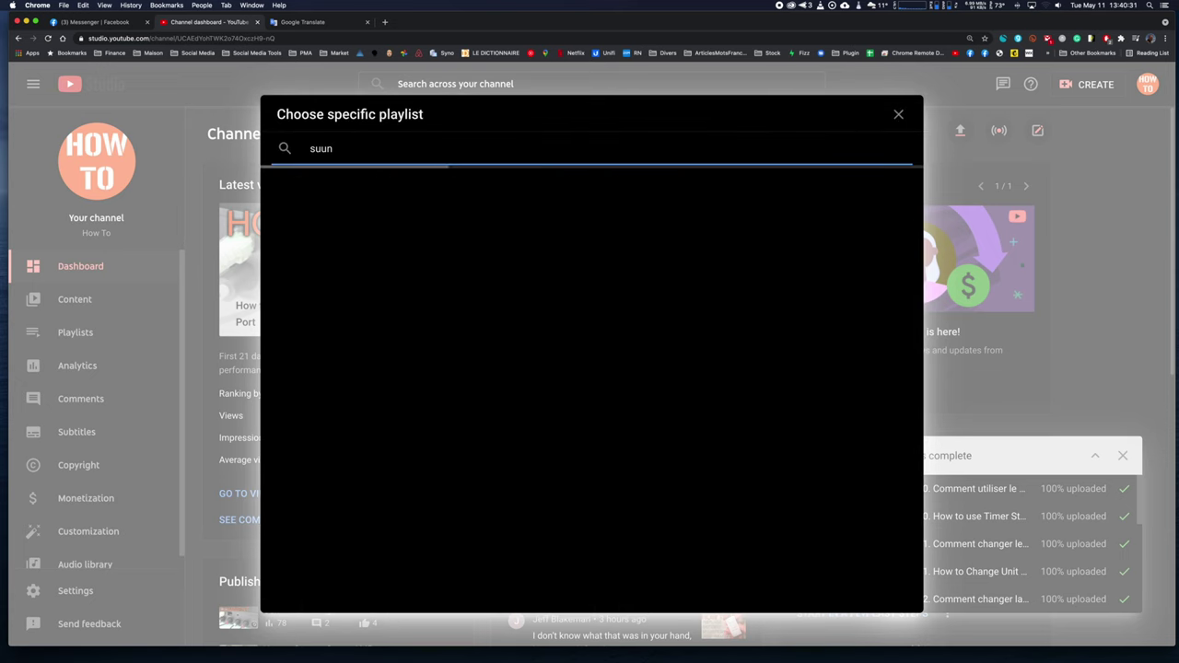
type("to")
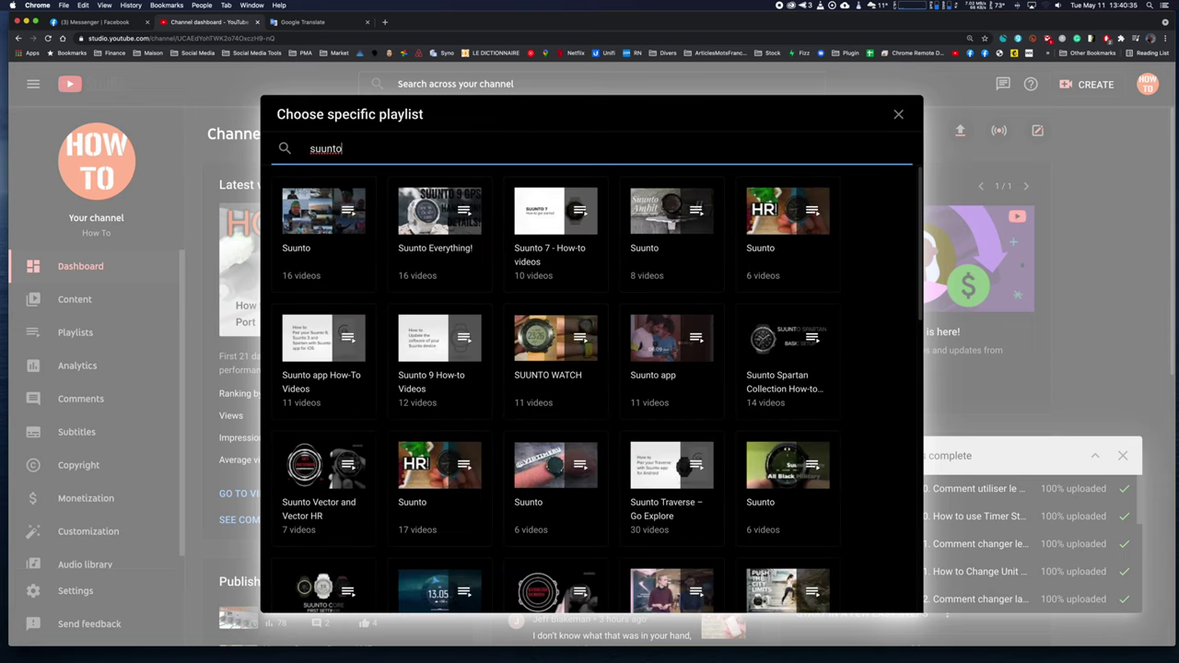
key("BackSpace")
key("BackSpace")
key("BackSpace")
key("BackSpace")
key("BackSpace")
key("BackSpace")
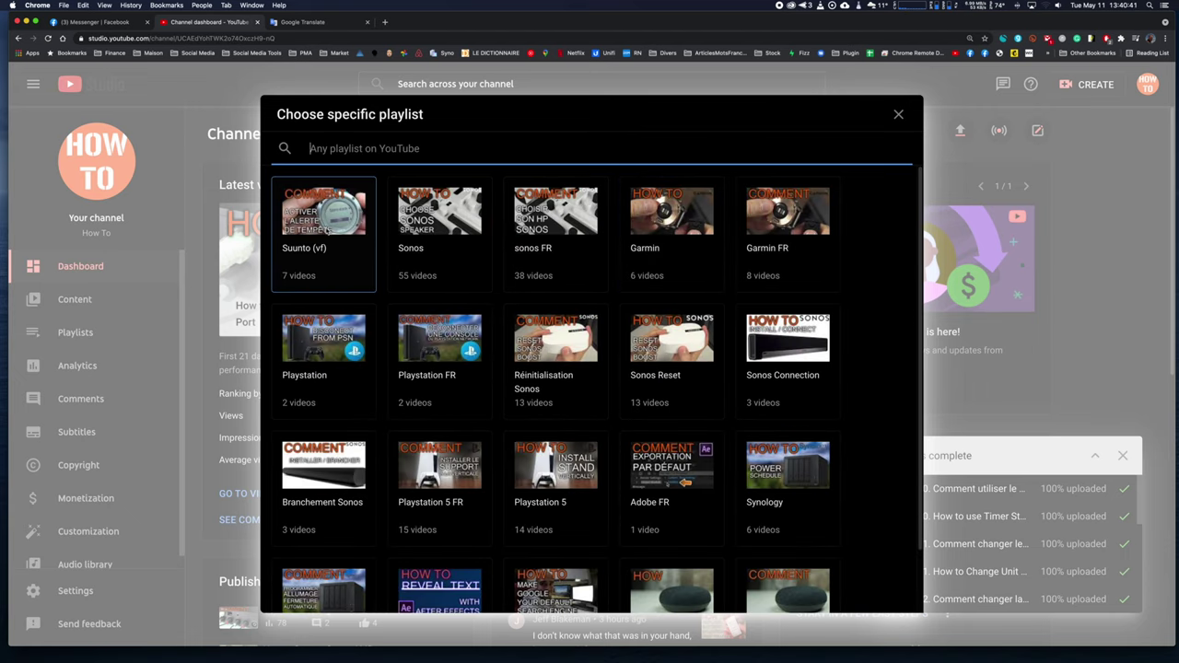
Choose the channel's Suunto (vf) playlist for the card and preview the video from about 2:03:29.
left_click(323, 221)
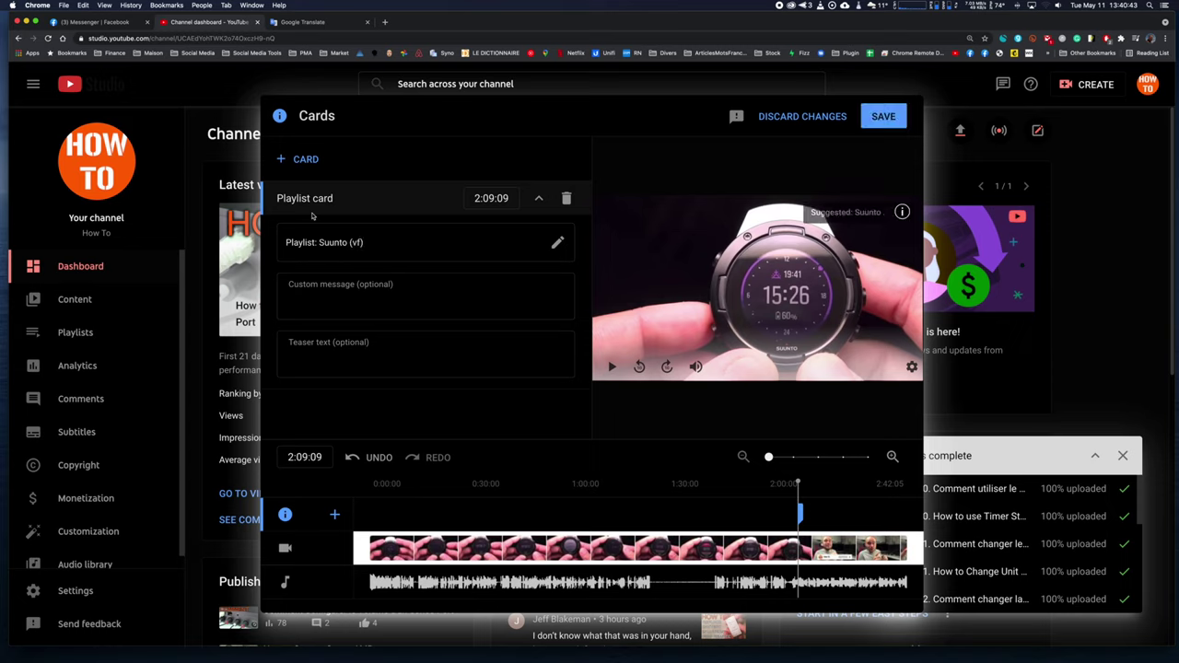
left_click(790, 483)
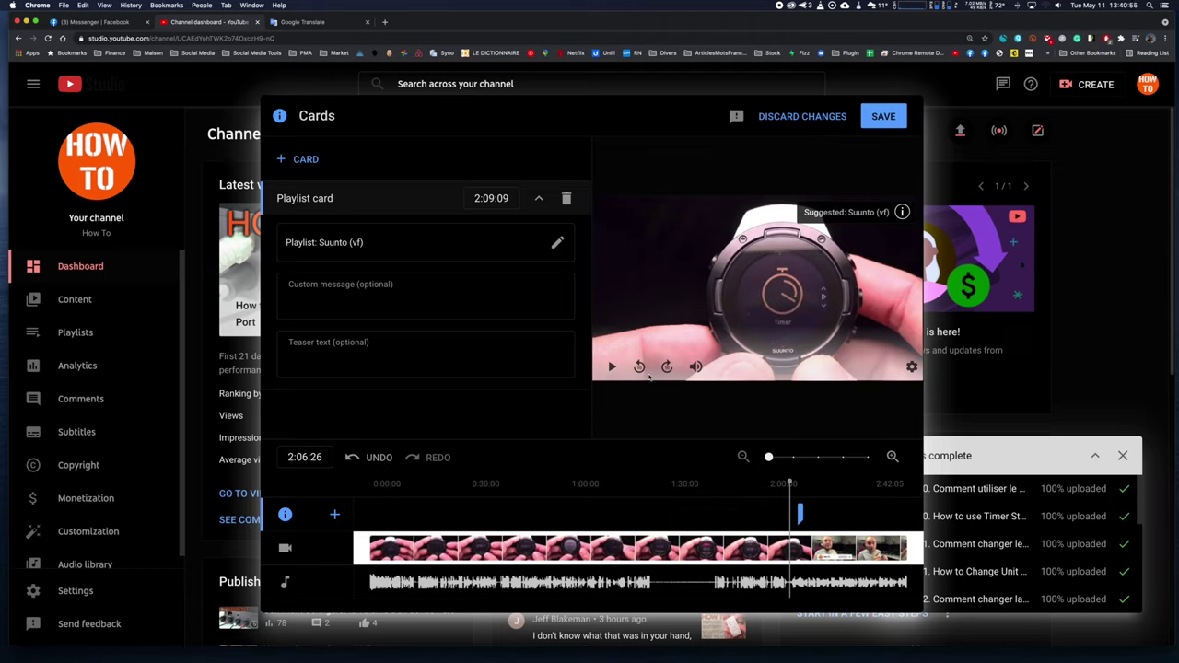
left_click(783, 493)
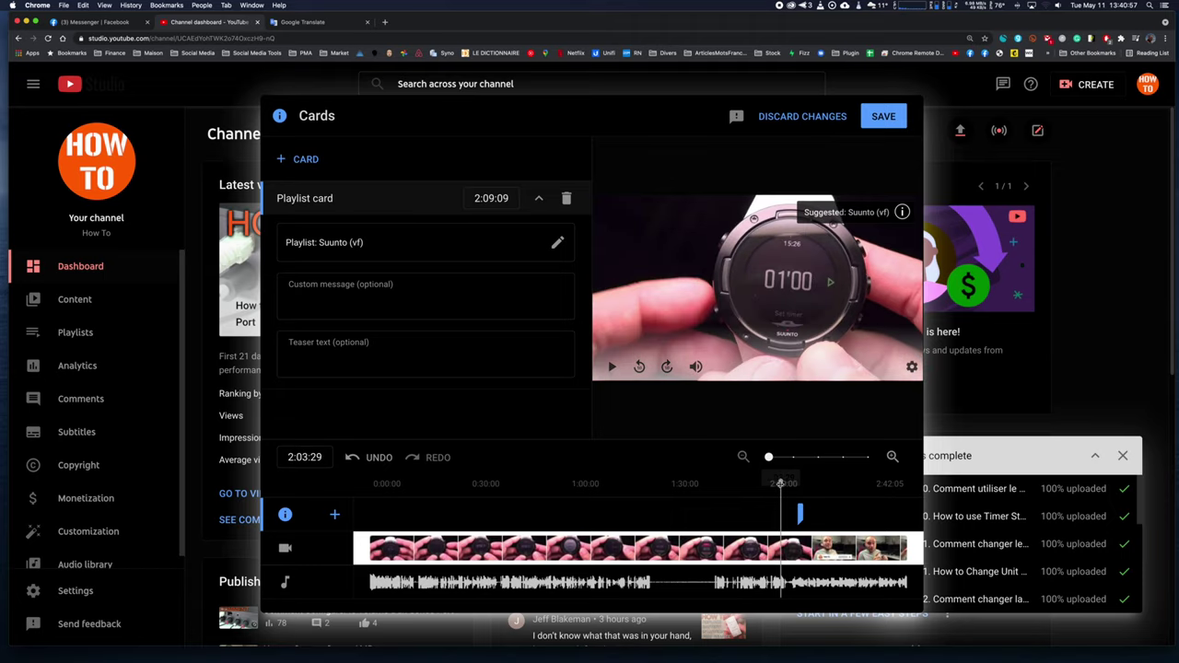
left_click(612, 367)
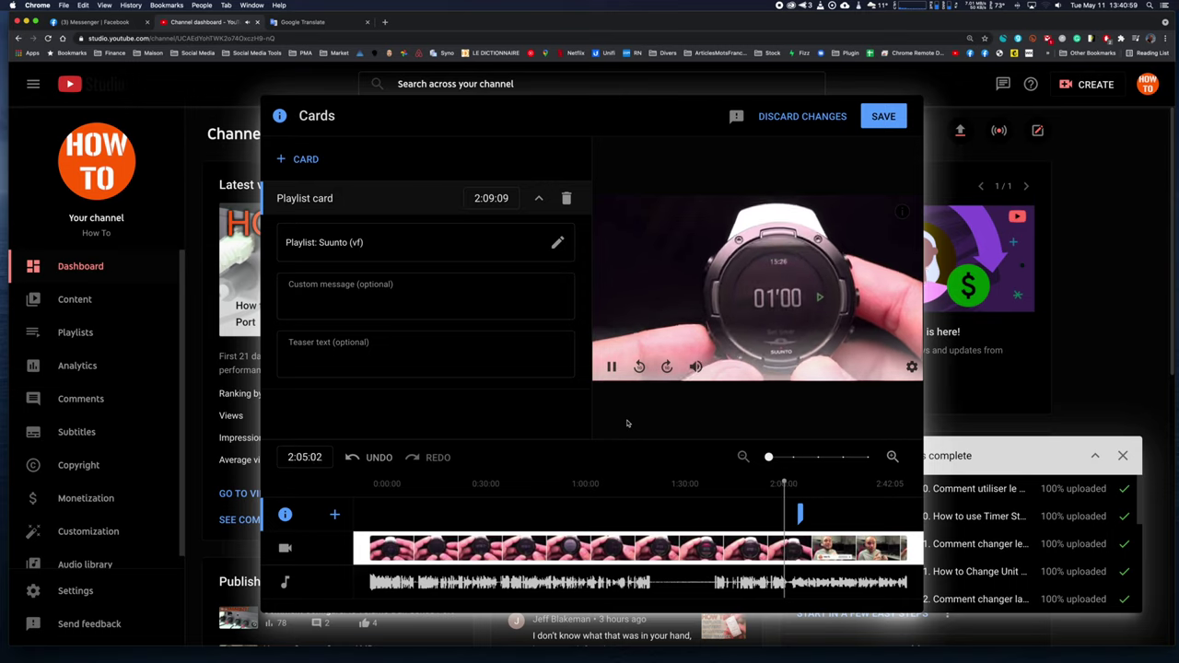